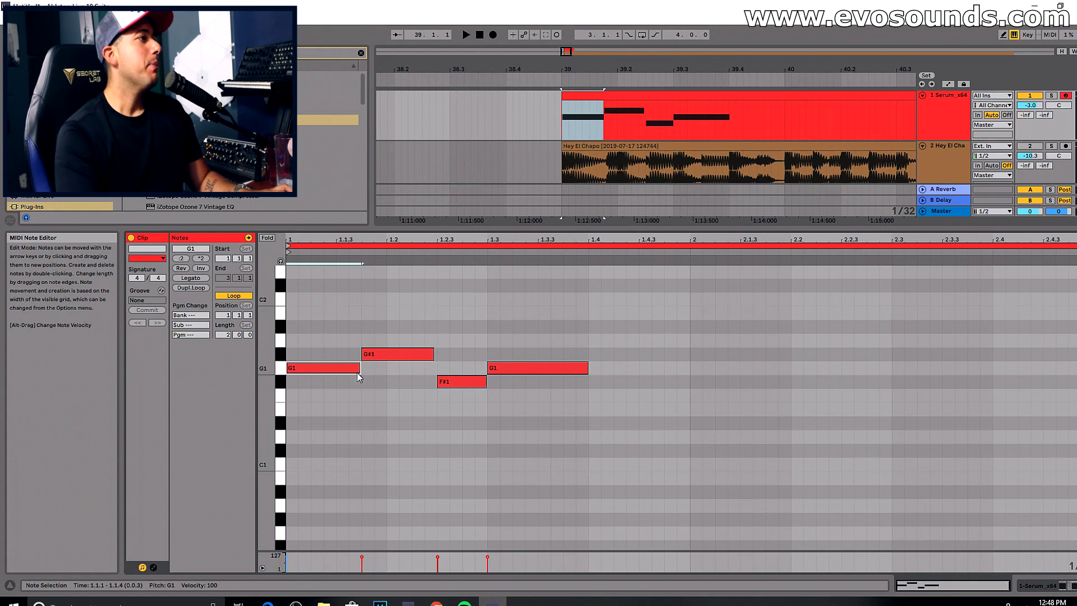
Step: Play the MIDI clip and audition its G1, G#1 and F#1 notes one by one
{"action": "key", "text": "space"}
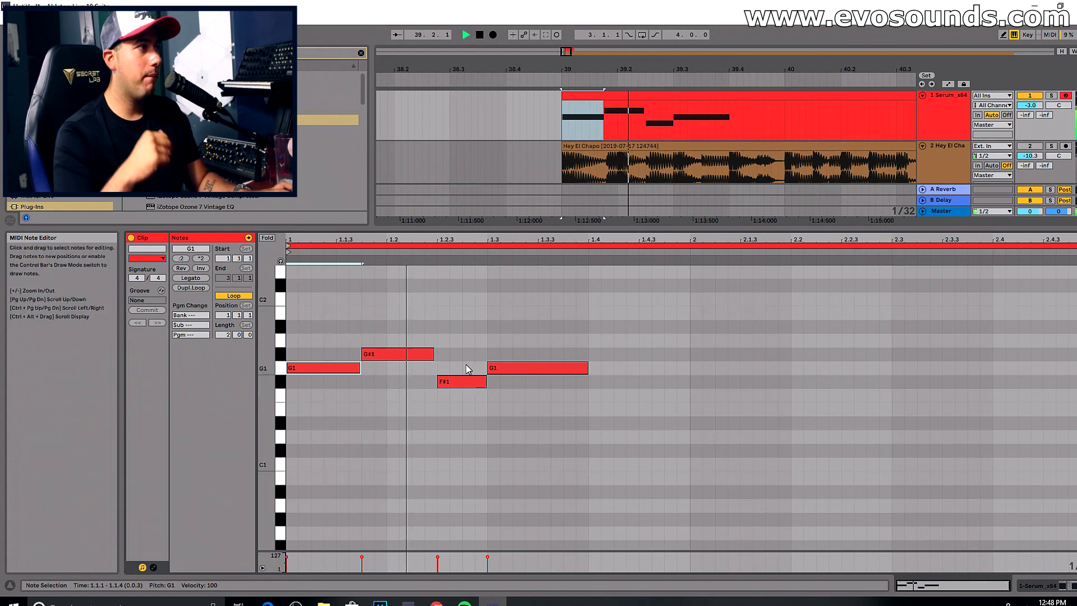
{"action": "key", "text": "space"}
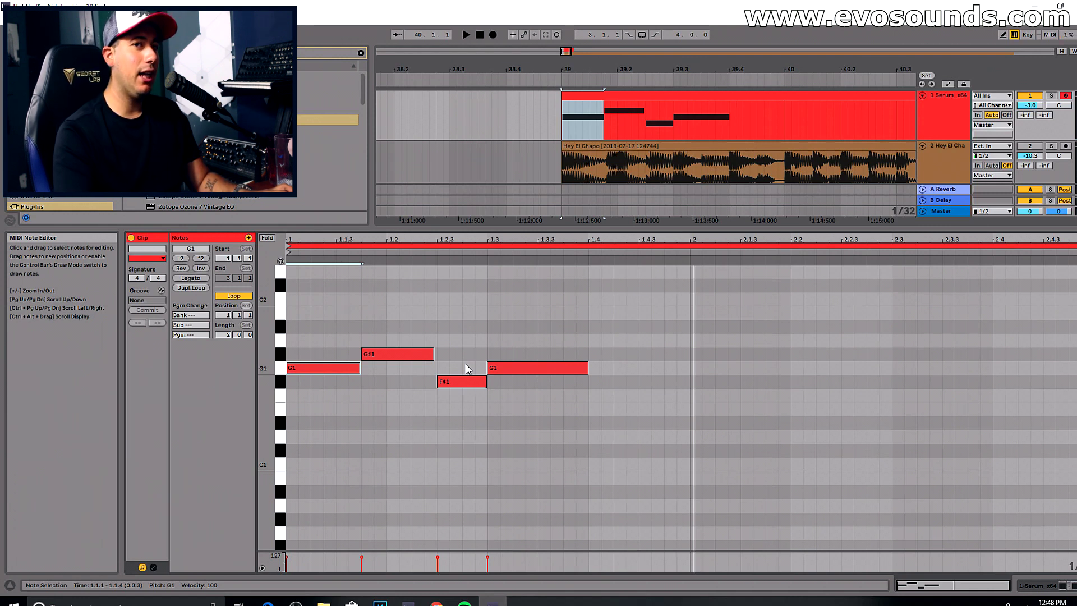
{"action": "left_click", "coordinate": [462, 382]}
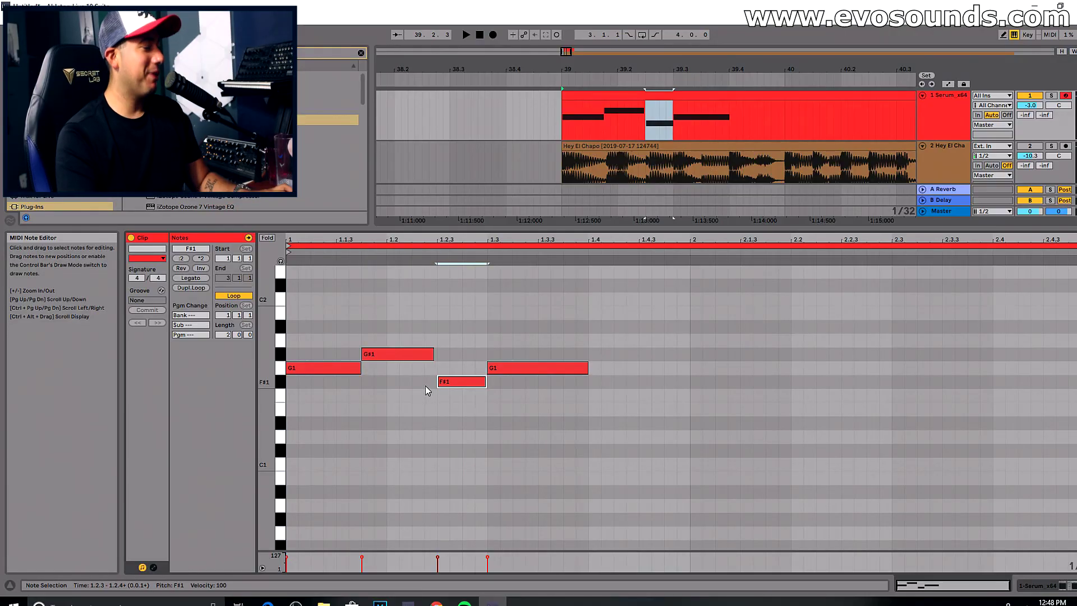
{"action": "left_click", "coordinate": [350, 371]}
{"action": "left_click", "coordinate": [384, 356]}
{"action": "left_click", "coordinate": [448, 380]}
{"action": "left_click", "coordinate": [513, 369]}
{"action": "left_click", "coordinate": [470, 384]}
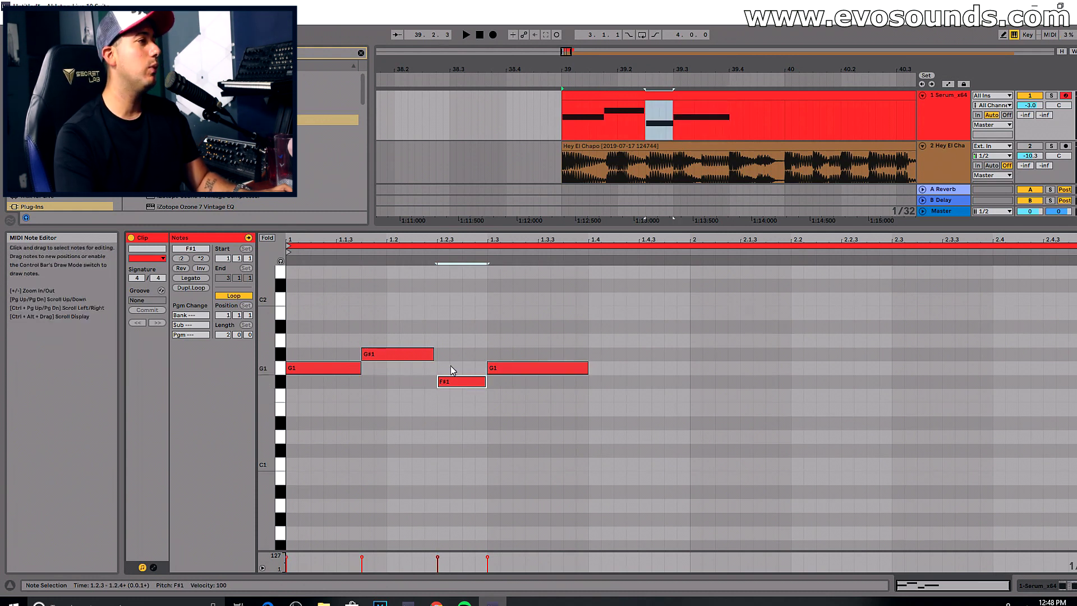
Step: Try raising the third note of the clip to G1 and move it back to F#1
{"action": "key", "text": "Up"}
{"action": "key", "text": "Up"}
{"action": "left_click_drag", "start_coordinate": [447, 364], "coordinate": [448, 373]}
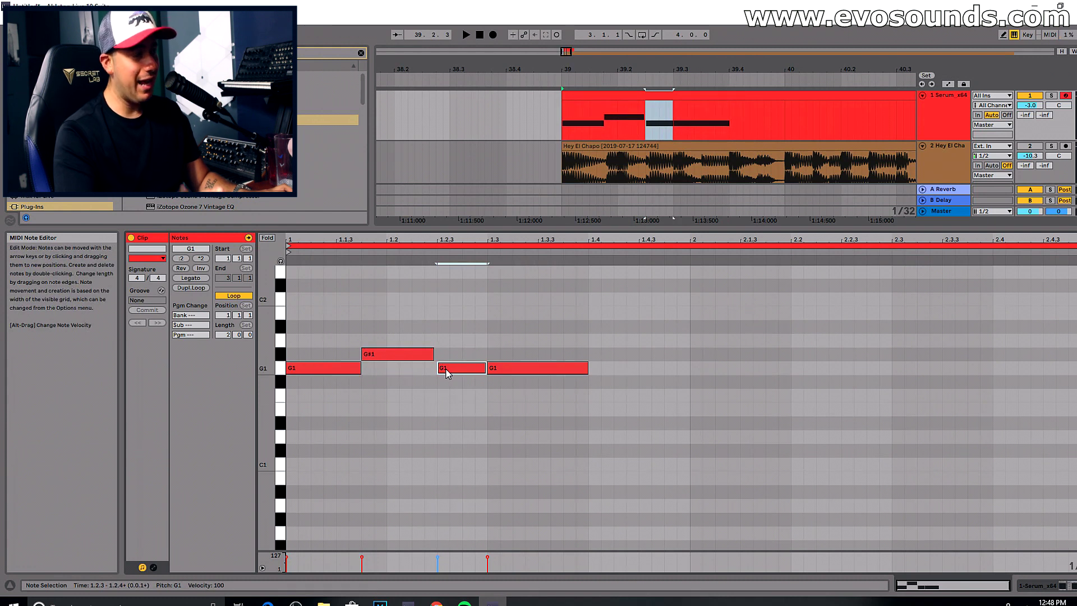
{"action": "left_click_drag", "start_coordinate": [477, 368], "coordinate": [469, 377]}
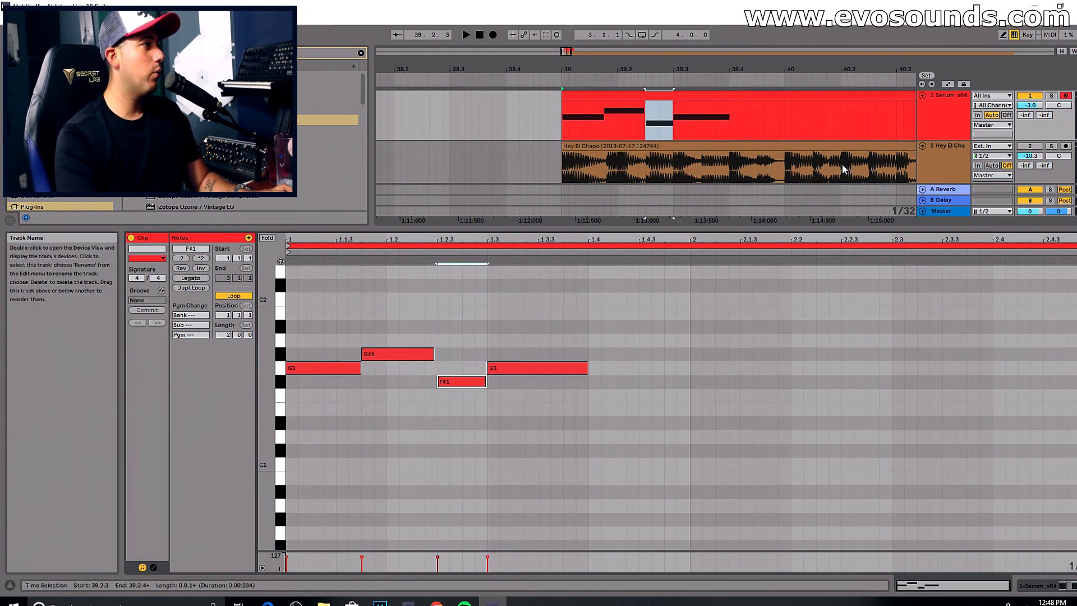
Step: Try a melody variation with the third note raised to A#1 and lengthened, followed by G#1 and G1, and play it
{"action": "scroll", "coordinate": [480, 391], "scroll_direction": "up", "scroll_amount": 3}
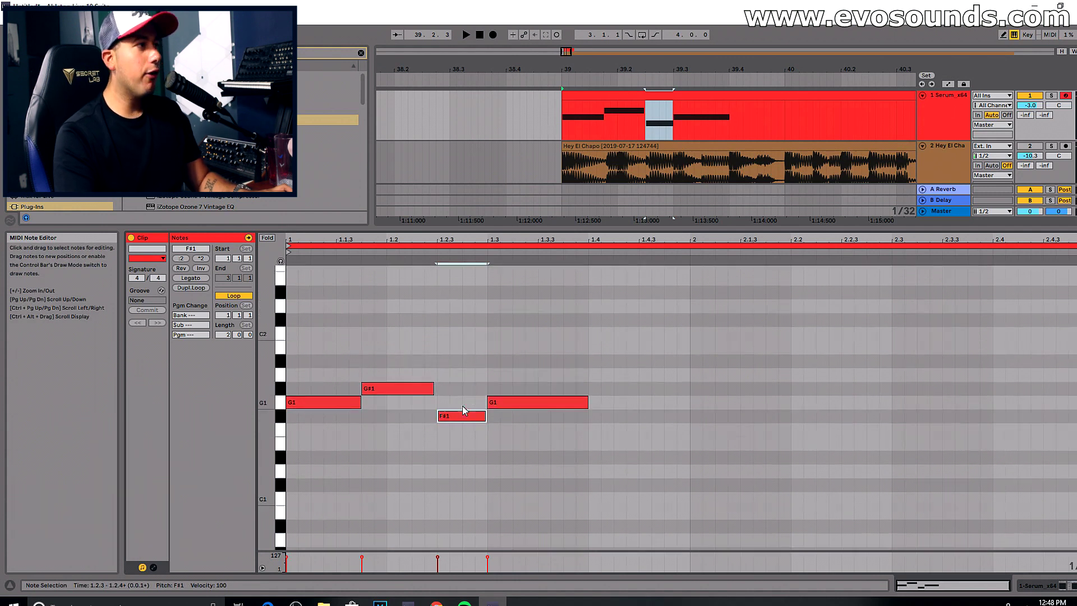
{"action": "left_click_drag", "start_coordinate": [459, 416], "coordinate": [461, 368]}
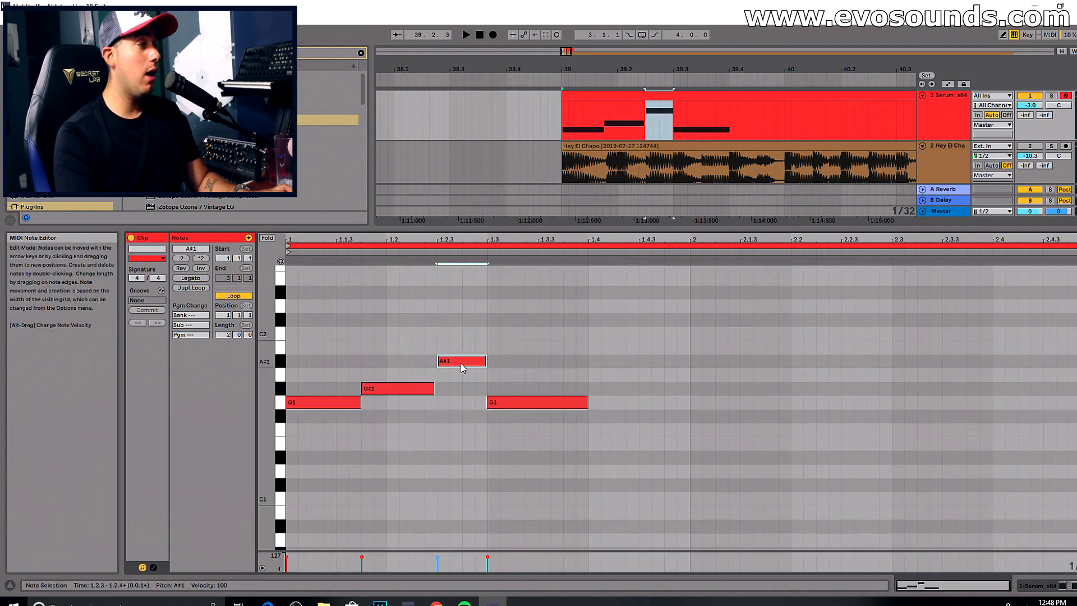
{"action": "double_click", "coordinate": [530, 401]}
{"action": "left_click_drag", "start_coordinate": [486, 361], "coordinate": [550, 361]}
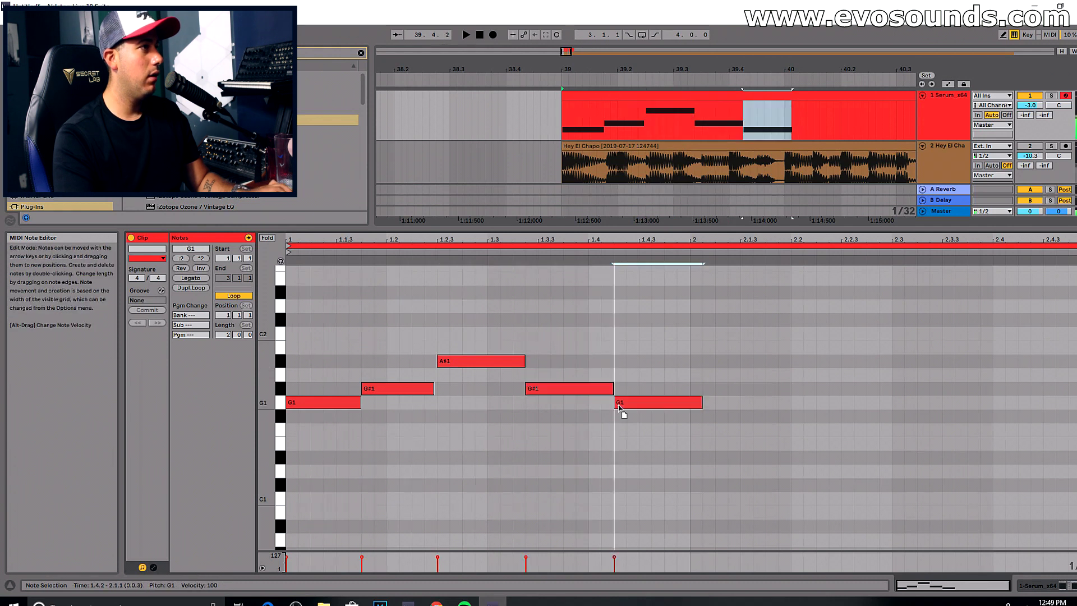
{"action": "key", "text": "space"}
{"action": "left_click_drag", "start_coordinate": [619, 408], "coordinate": [589, 390]}
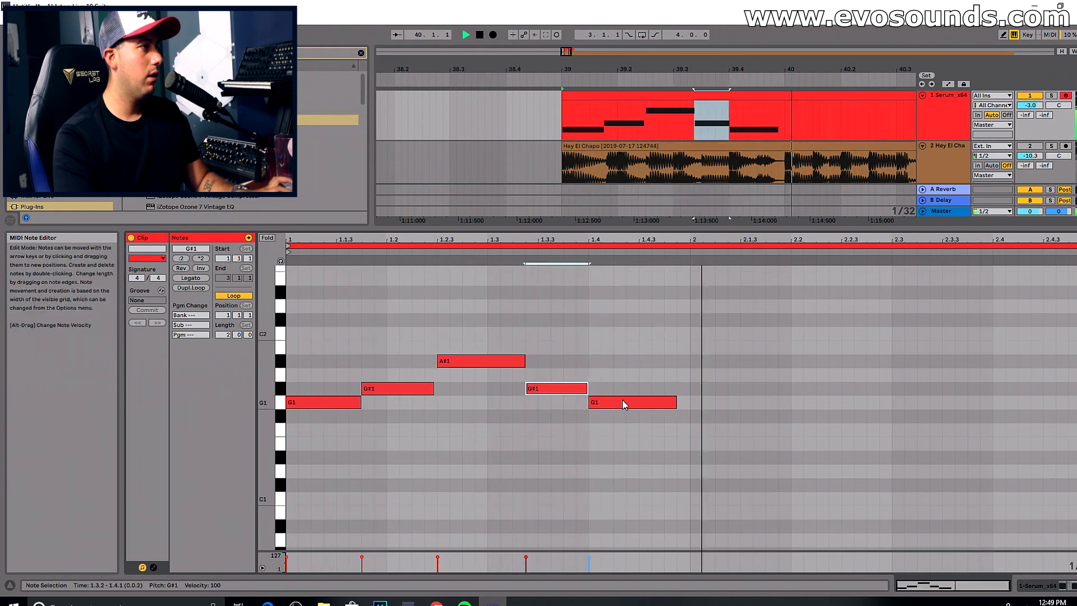
{"action": "key", "text": "space"}
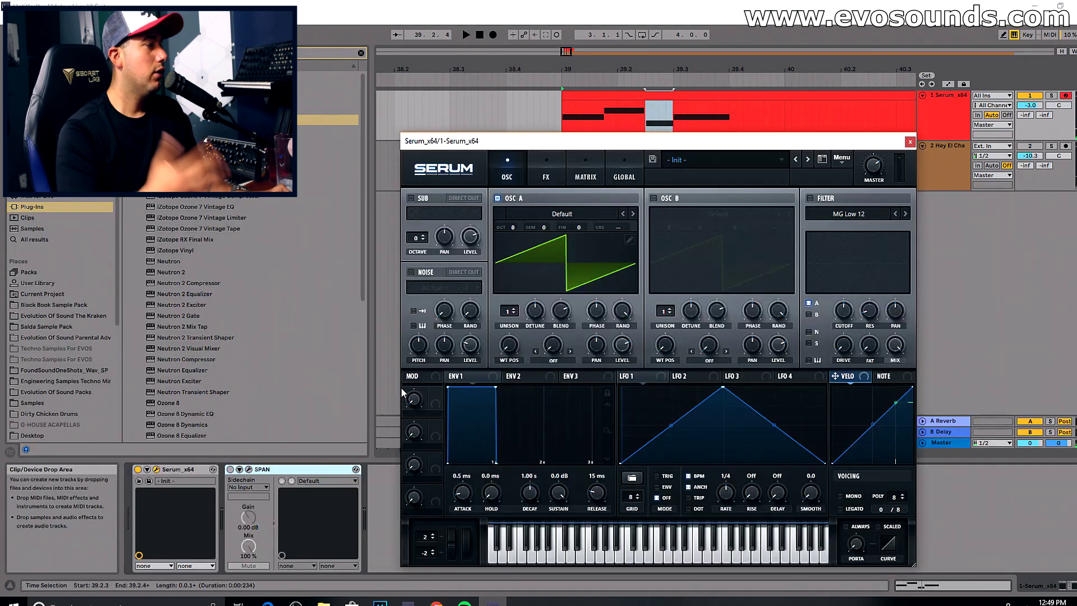
Step: Reshape the LFO 1 curve in Serum so its peak falls within about the first fifth of the cycle
{"action": "left_click_drag", "start_coordinate": [542, 142], "coordinate": [554, 110]}
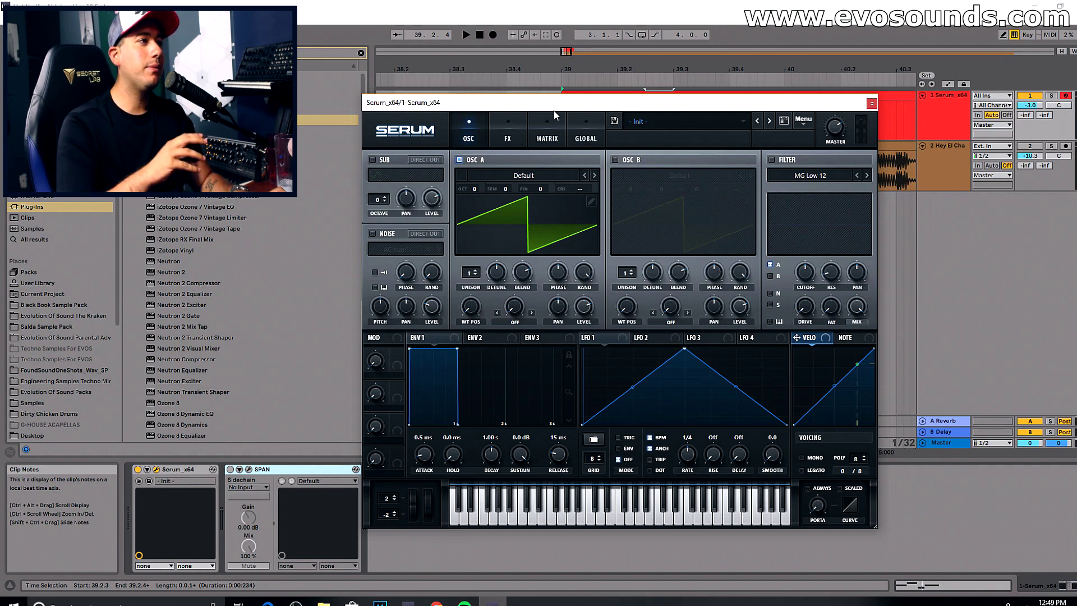
{"action": "left_click_drag", "start_coordinate": [683, 354], "coordinate": [582, 308]}
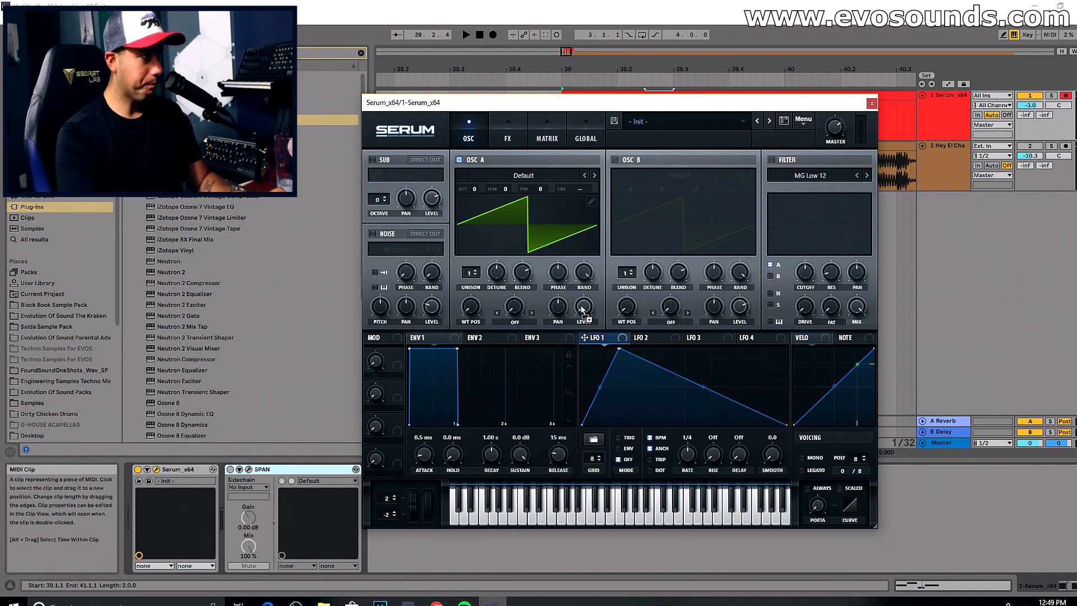
{"action": "right_click", "coordinate": [584, 306]}
{"action": "left_click", "coordinate": [629, 339]}
Step: Enable Serum's filter with a low cutoff and set its type to MG Low 18
{"action": "left_click", "coordinate": [819, 163]}
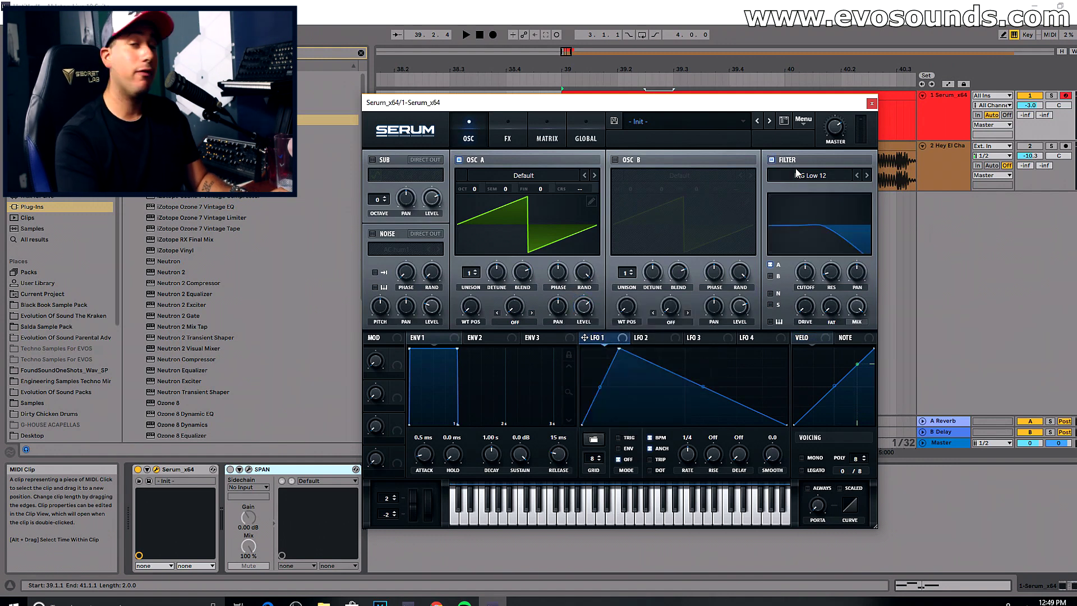
{"action": "left_click_drag", "start_coordinate": [812, 280], "coordinate": [802, 273]}
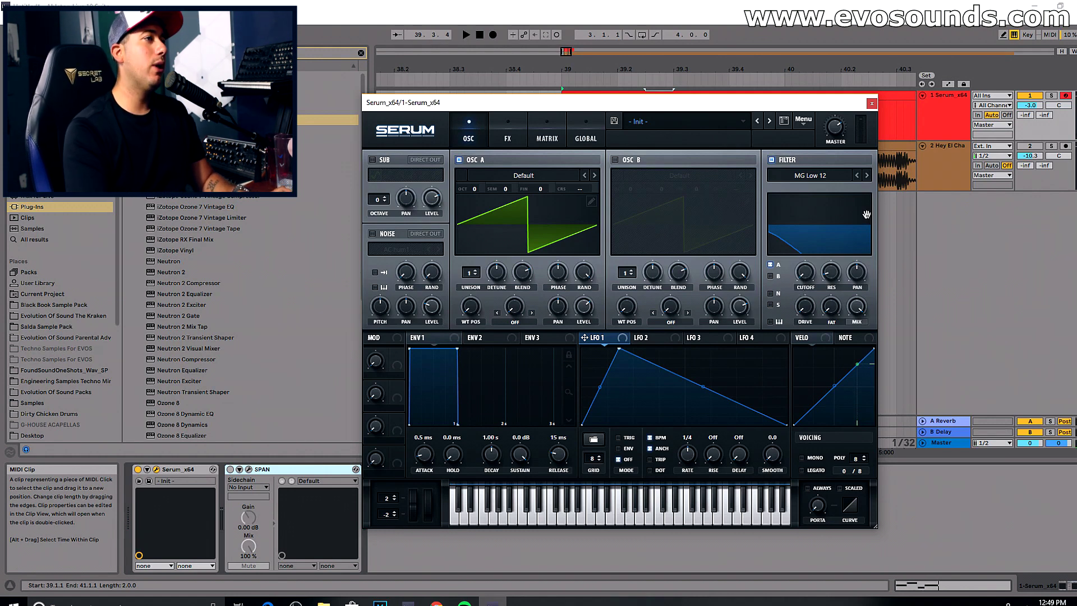
{"action": "left_click", "coordinate": [860, 176]}
{"action": "left_click", "coordinate": [860, 176]}
{"action": "left_click", "coordinate": [860, 175]}
{"action": "left_click", "coordinate": [866, 176]}
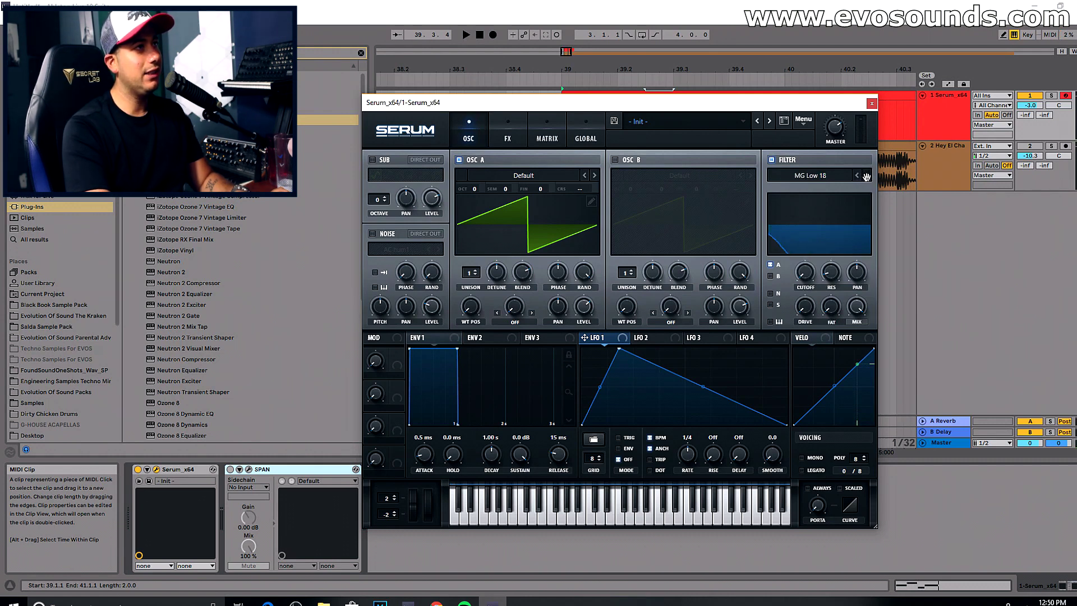
{"action": "left_click", "coordinate": [867, 176]}
{"action": "left_click", "coordinate": [867, 176]}
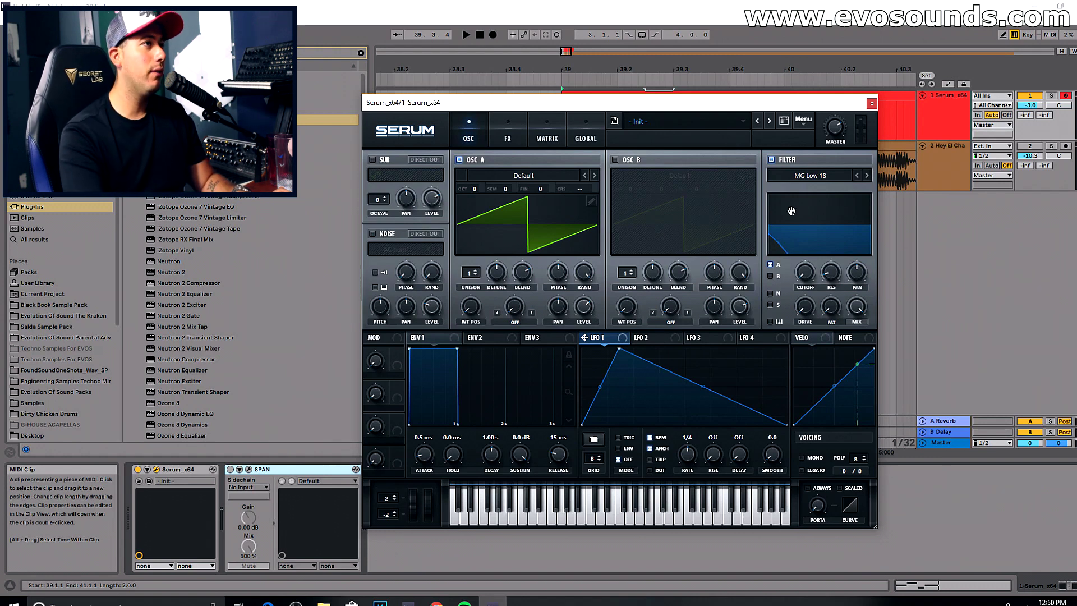
Step: Compare the MG Low 12 and MG Low 24 filter types, raise the cutoff and return to MG Low 18
{"action": "left_click", "coordinate": [857, 175]}
{"action": "key", "text": "space"}
{"action": "key", "text": "space"}
{"action": "left_click", "coordinate": [868, 175]}
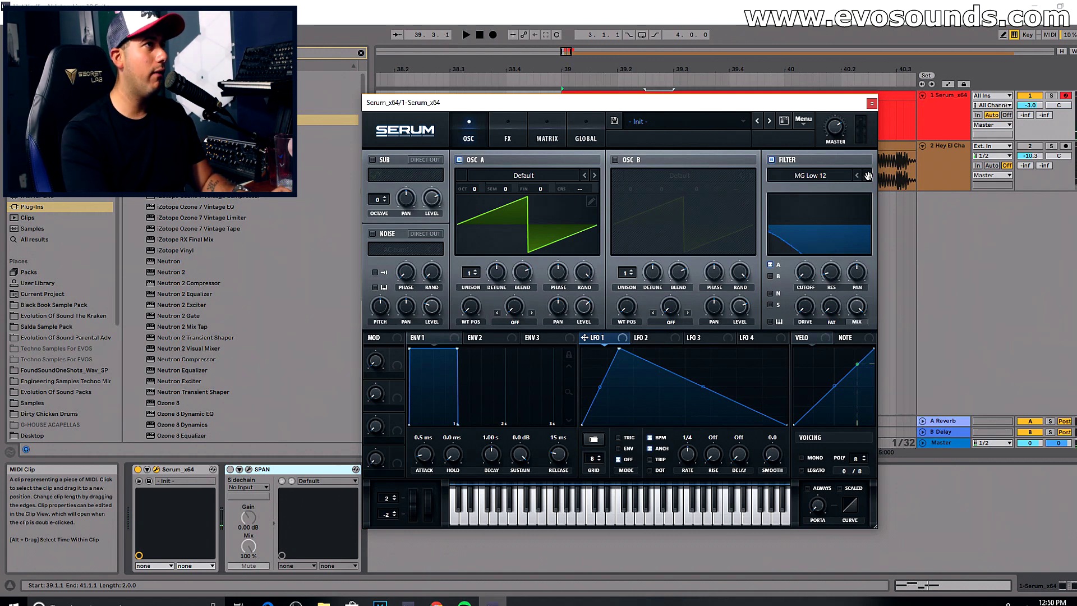
{"action": "left_click", "coordinate": [868, 176]}
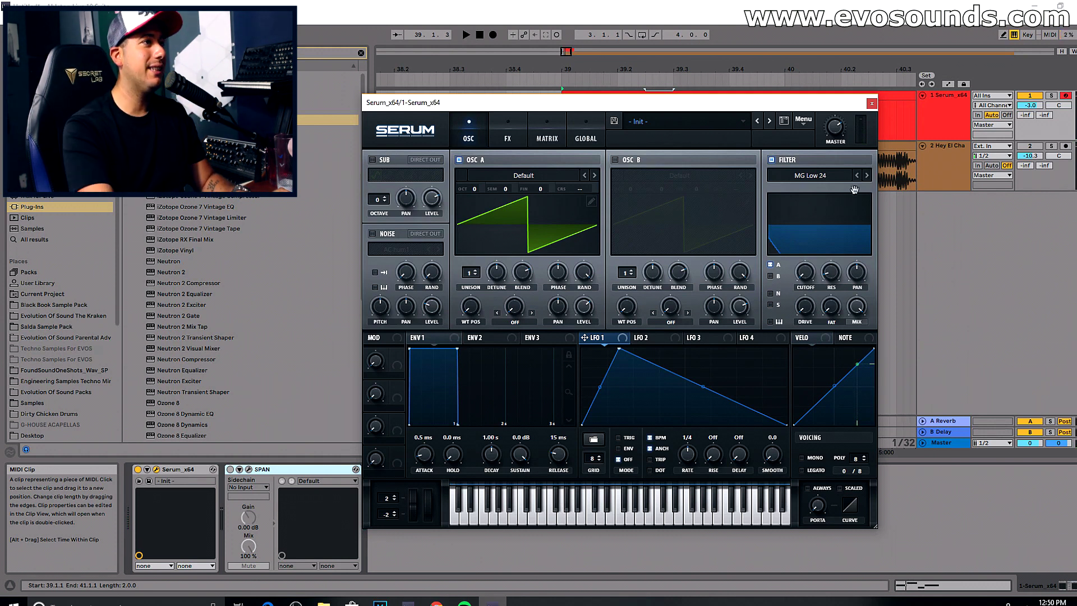
{"action": "left_click_drag", "start_coordinate": [810, 271], "coordinate": [815, 252]}
{"action": "left_click", "coordinate": [857, 175]}
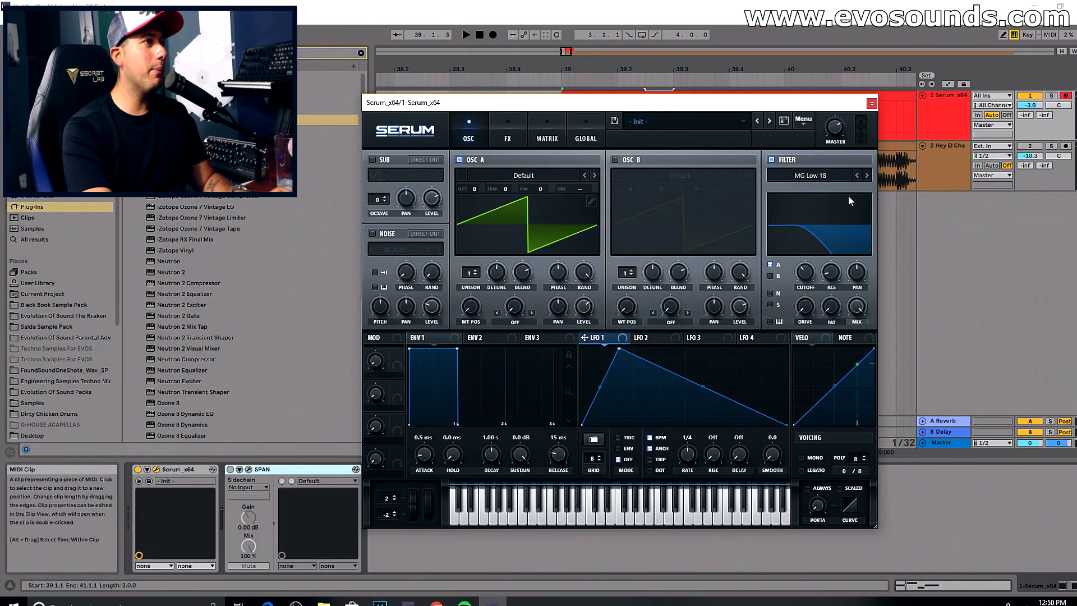
Step: Lower the filter cutoff, assign LFO 1 to modulate it, and play the clip
{"action": "left_click_drag", "start_coordinate": [805, 272], "coordinate": [794, 289]}
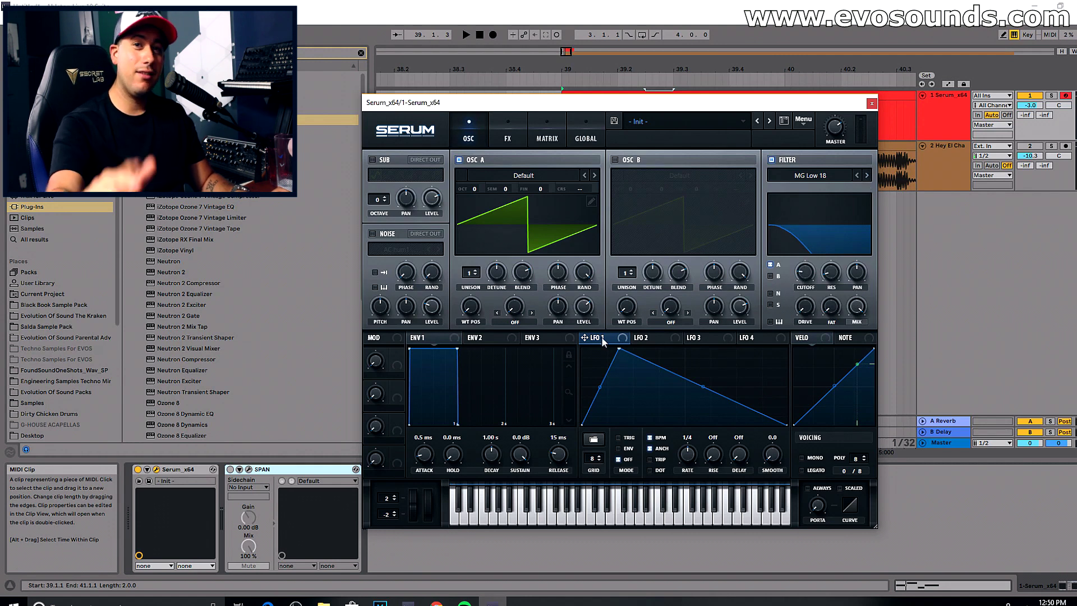
{"action": "left_click_drag", "start_coordinate": [602, 340], "coordinate": [808, 254]}
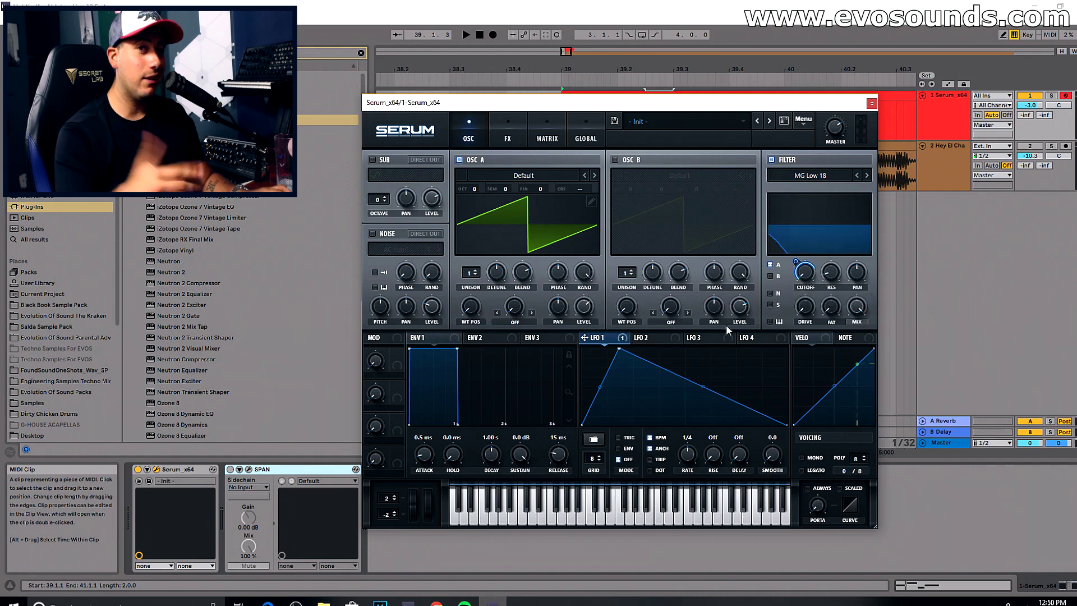
{"action": "key", "text": "space"}
{"action": "key", "text": "space"}
Step: Set LFO 1 to ENV mode and play the clip to check the modulation
{"action": "left_click", "coordinate": [623, 450]}
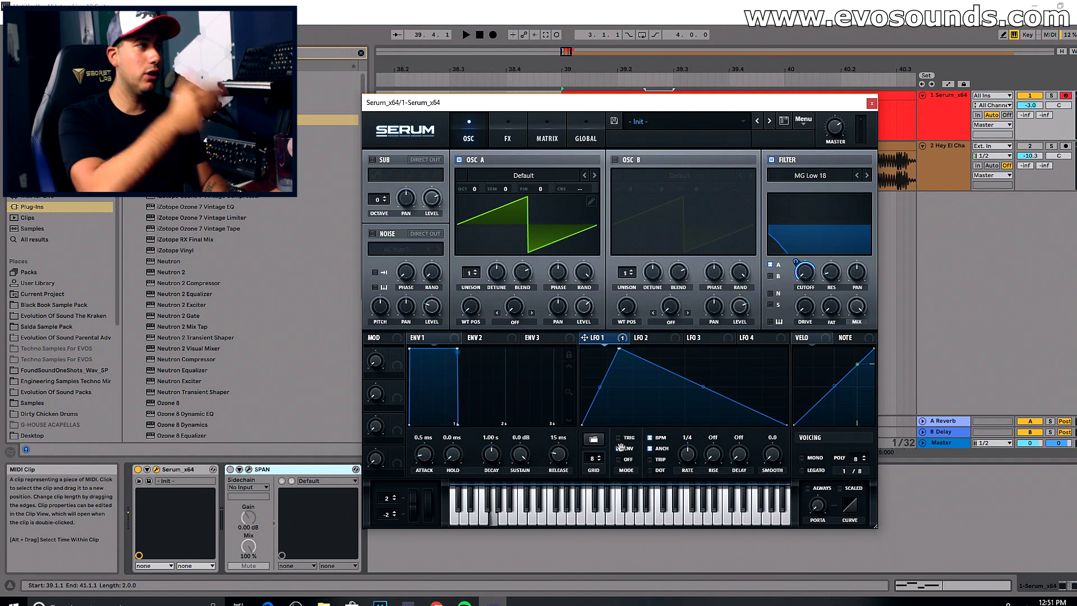
{"action": "key", "text": "space"}
{"action": "key", "text": "space"}
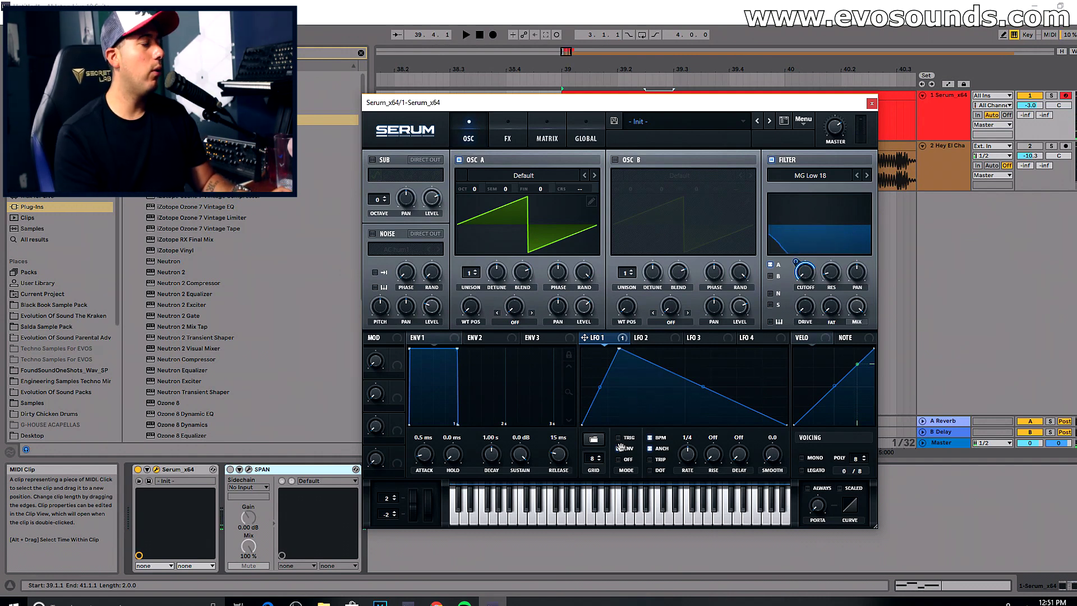
Step: Enable oscillator B through the filter, set unison to 8 voices on both oscillators, and play the clip
{"action": "left_click", "coordinate": [632, 161]}
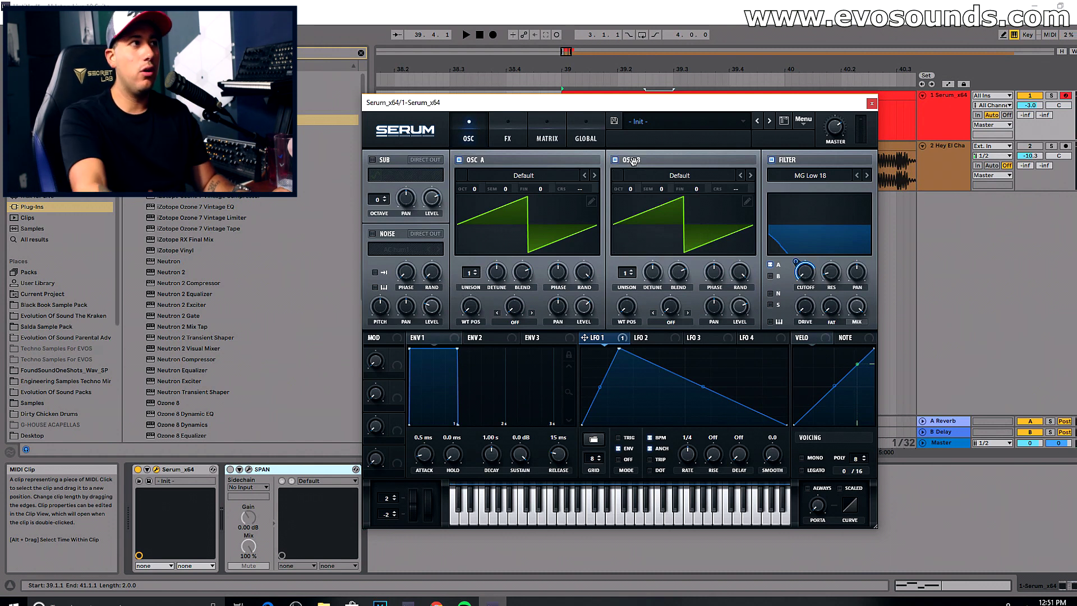
{"action": "left_click", "coordinate": [770, 276]}
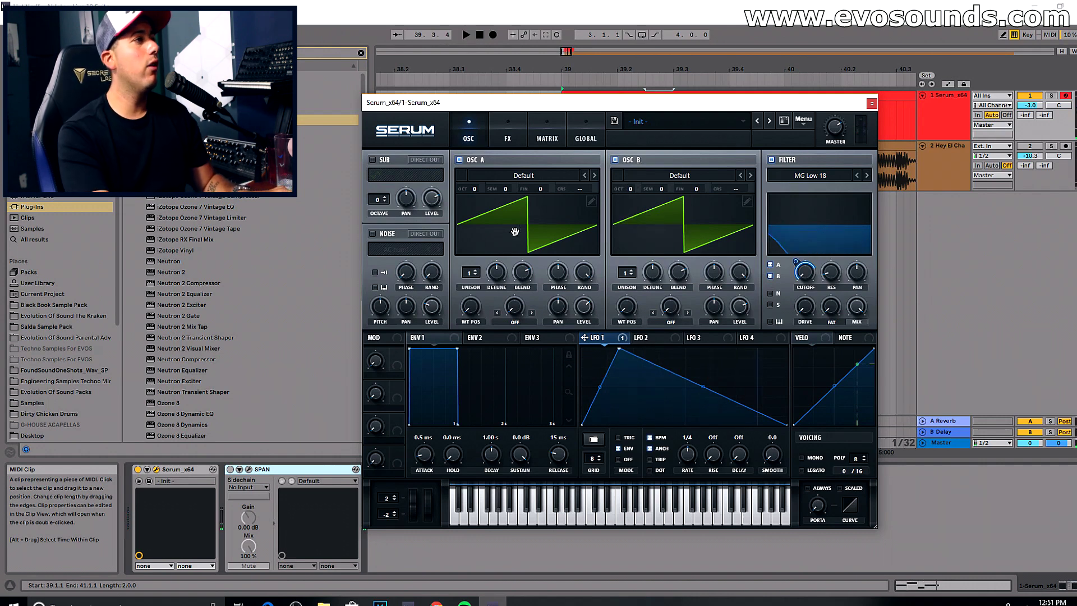
{"action": "left_click_drag", "start_coordinate": [474, 279], "coordinate": [492, 226]}
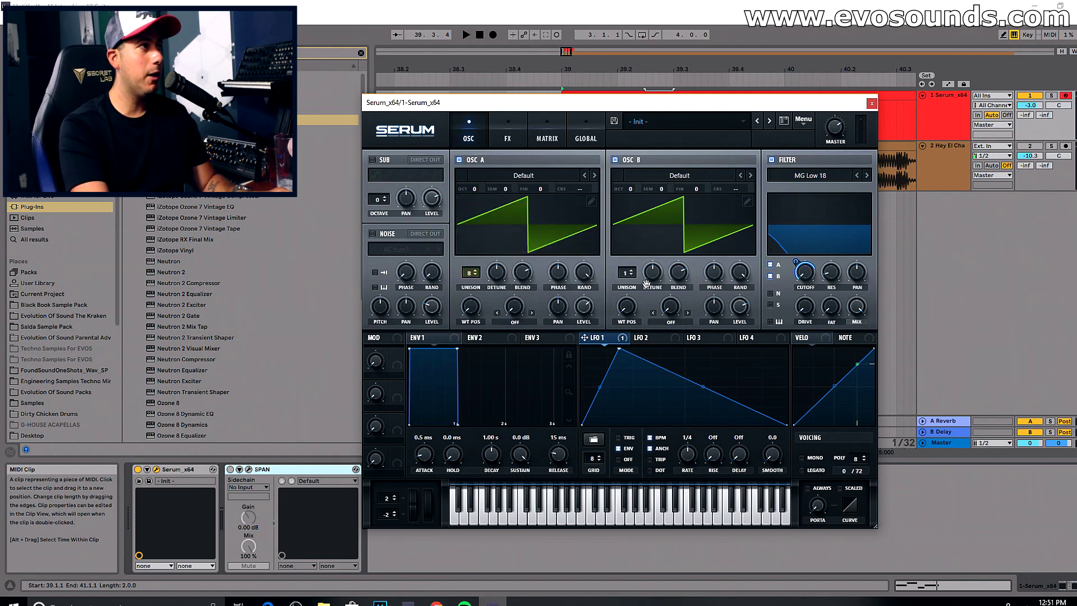
{"action": "left_click_drag", "start_coordinate": [637, 266], "coordinate": [663, 235]}
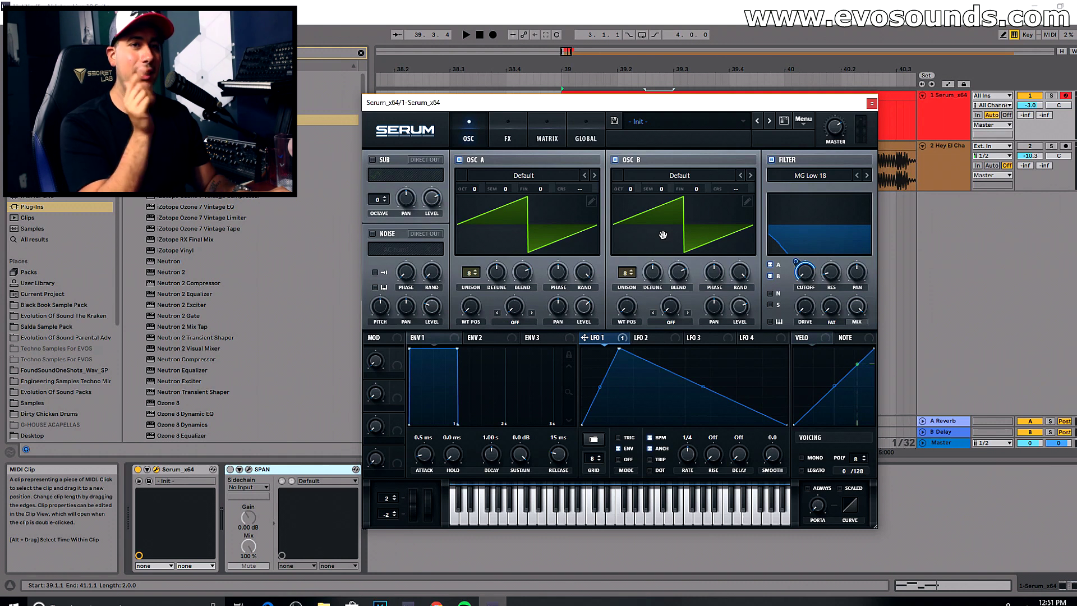
{"action": "key", "text": "space"}
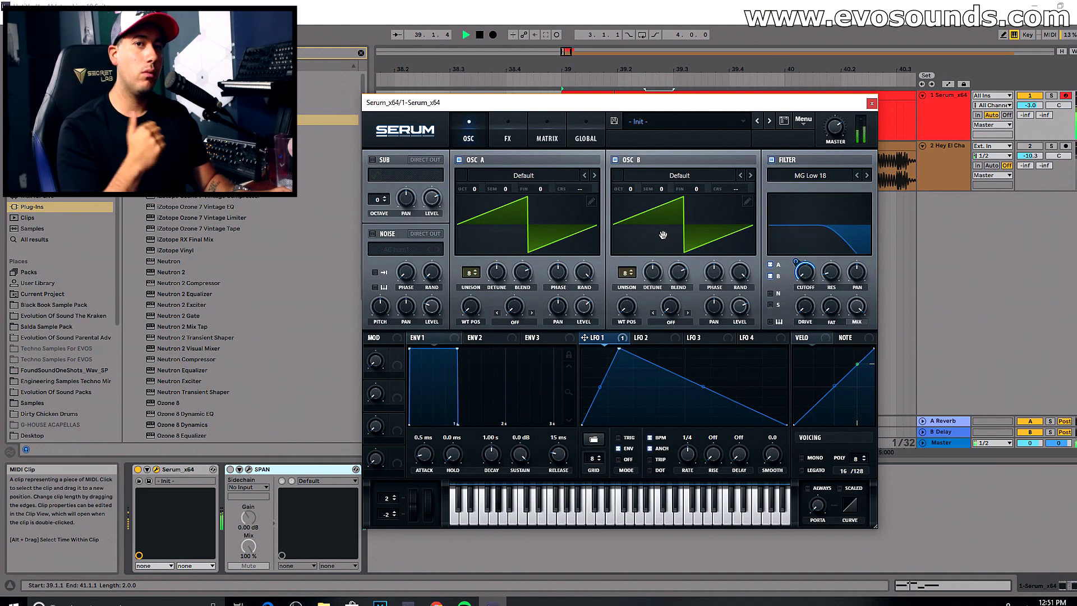
{"action": "key", "text": "space"}
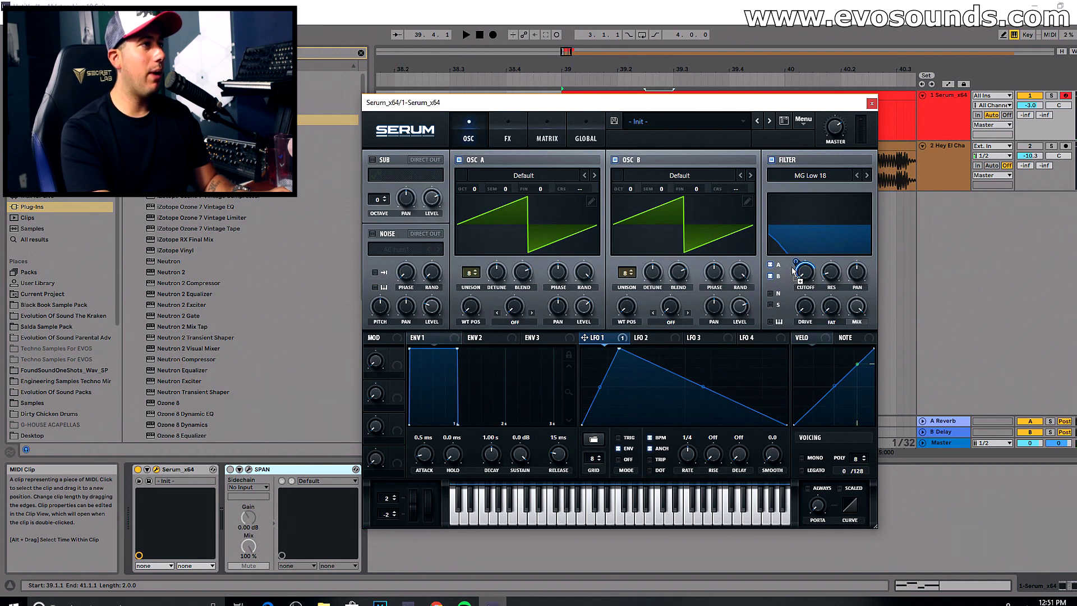
Step: Adjust the LFO 1 modulation amount on the filter cutoff to about 90 while auditioning the clip
{"action": "left_click_drag", "start_coordinate": [796, 263], "coordinate": [802, 250]}
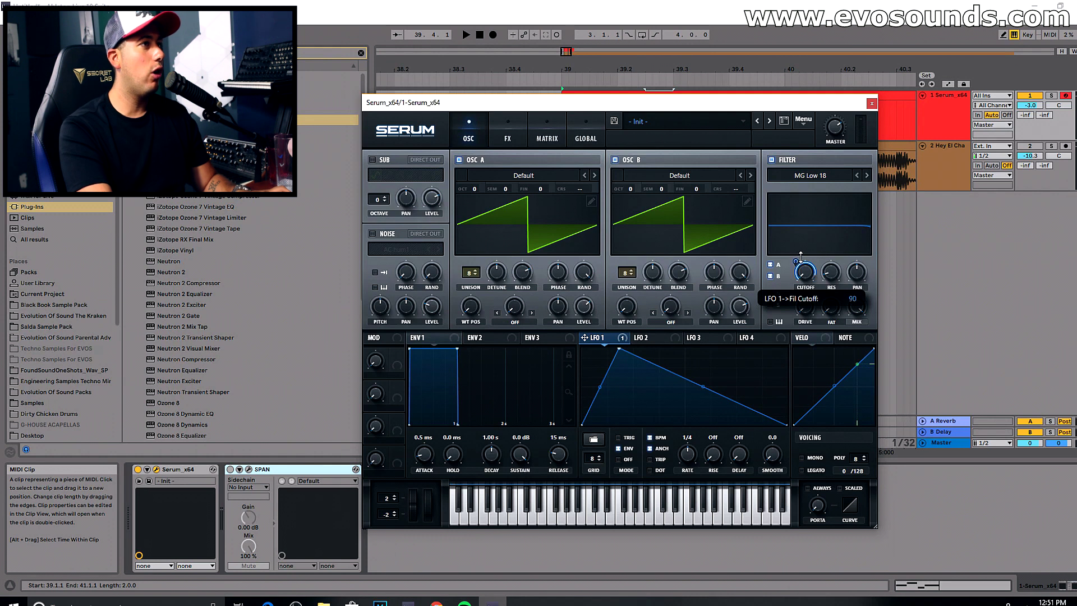
{"action": "key", "text": "space"}
{"action": "key", "text": "space"}
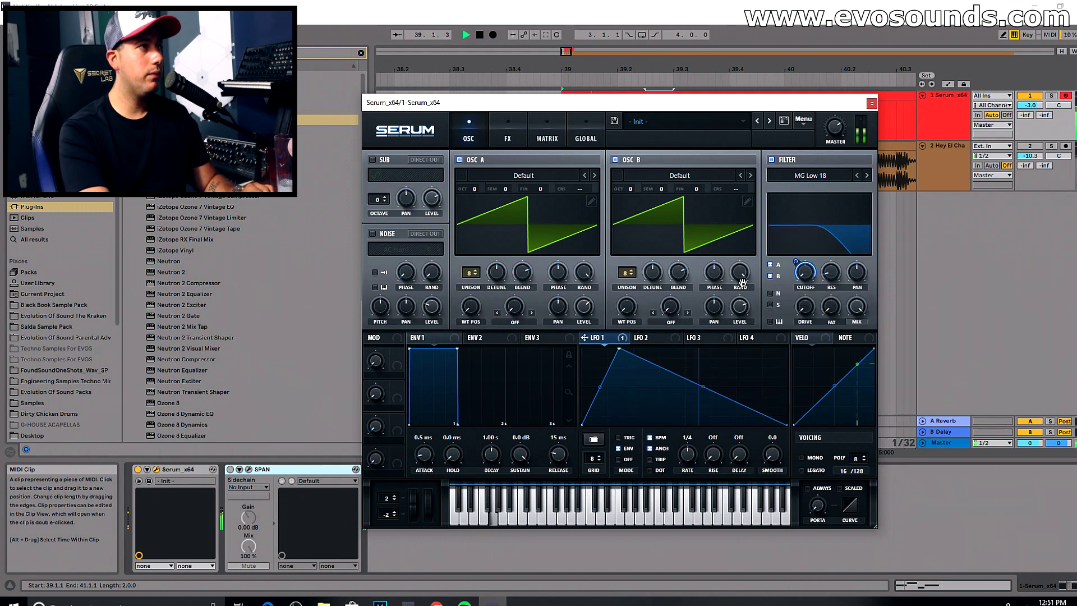
{"action": "key", "text": "space"}
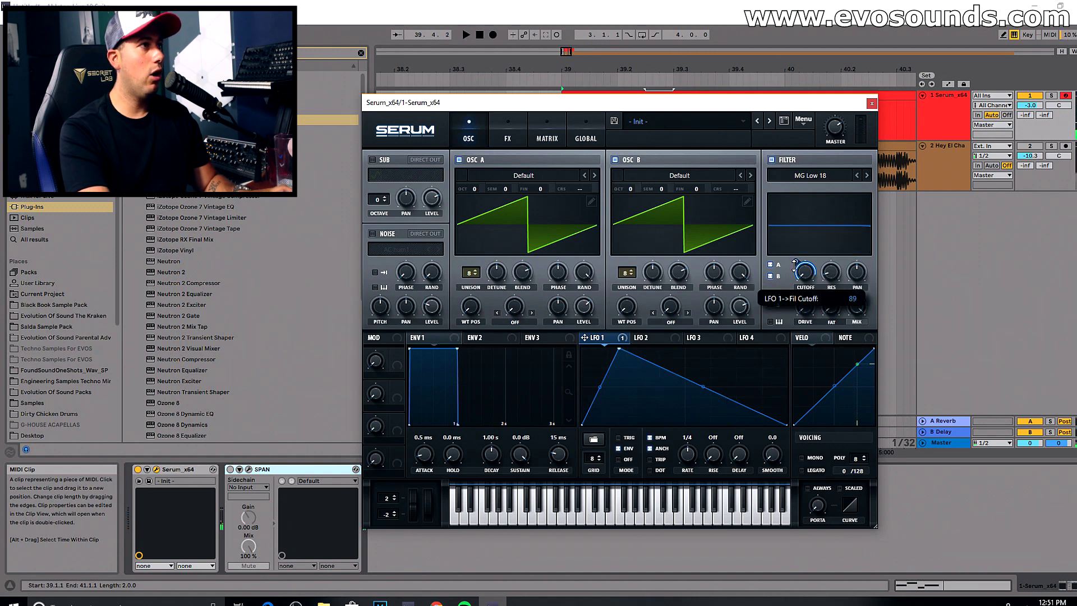
{"action": "key", "text": "space"}
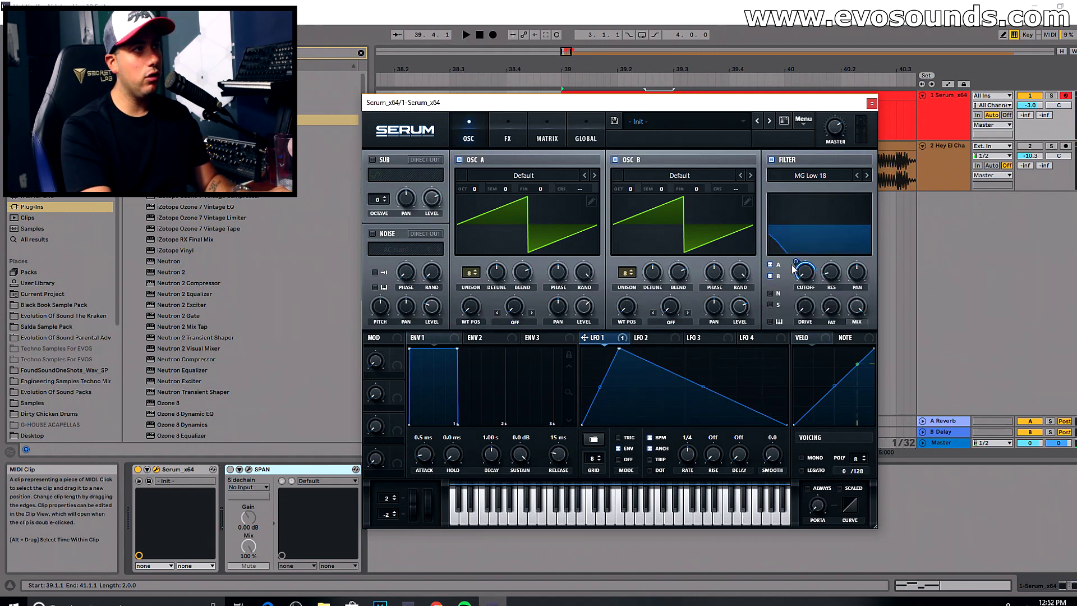
{"action": "key", "text": "space"}
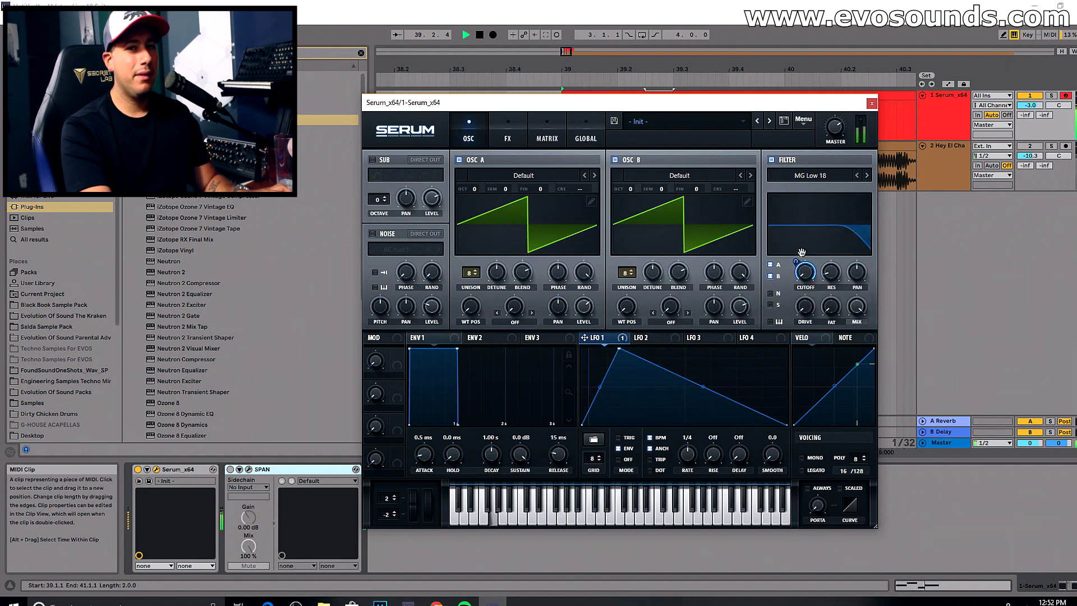
Step: Fine-tune the LFO 1 modulation on the filter cutoff and audition the clip
{"action": "key", "text": "space"}
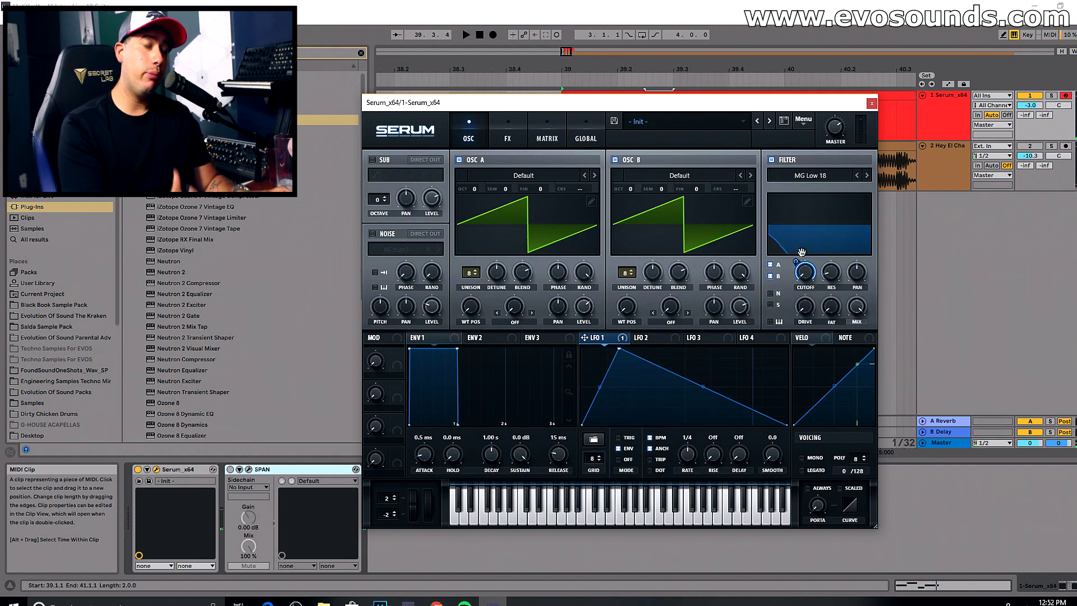
{"action": "left_click_drag", "start_coordinate": [797, 264], "coordinate": [788, 279]}
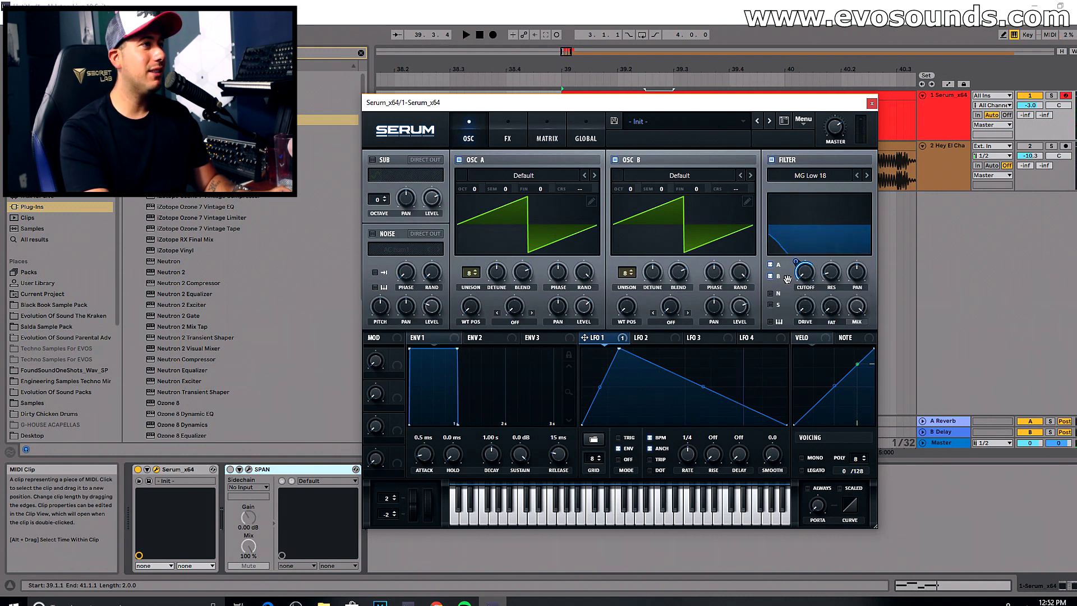
{"action": "left_click_drag", "start_coordinate": [794, 263], "coordinate": [796, 260]}
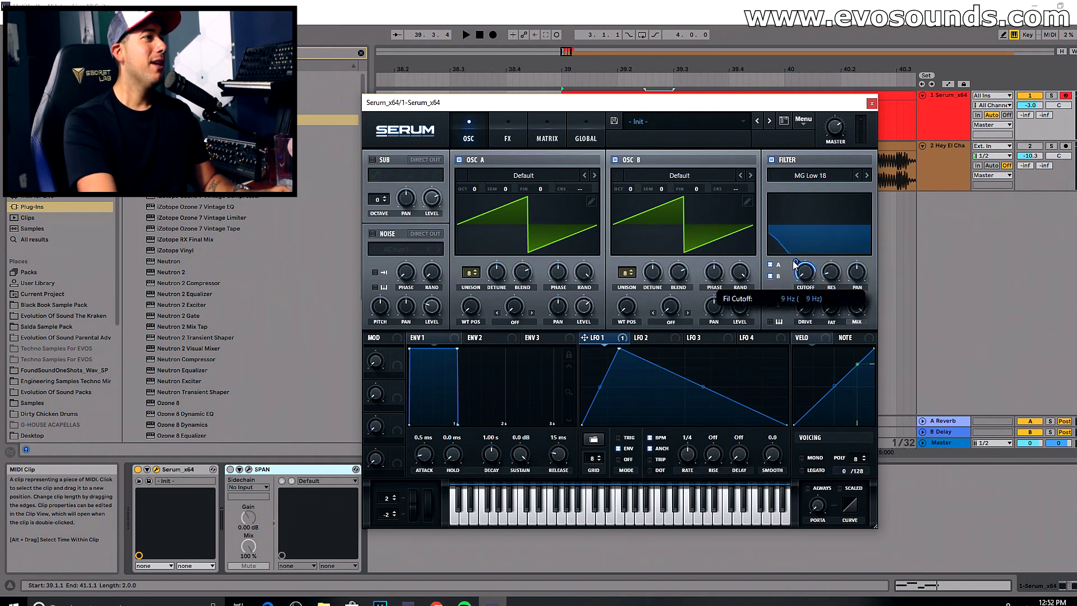
{"action": "key", "text": "space"}
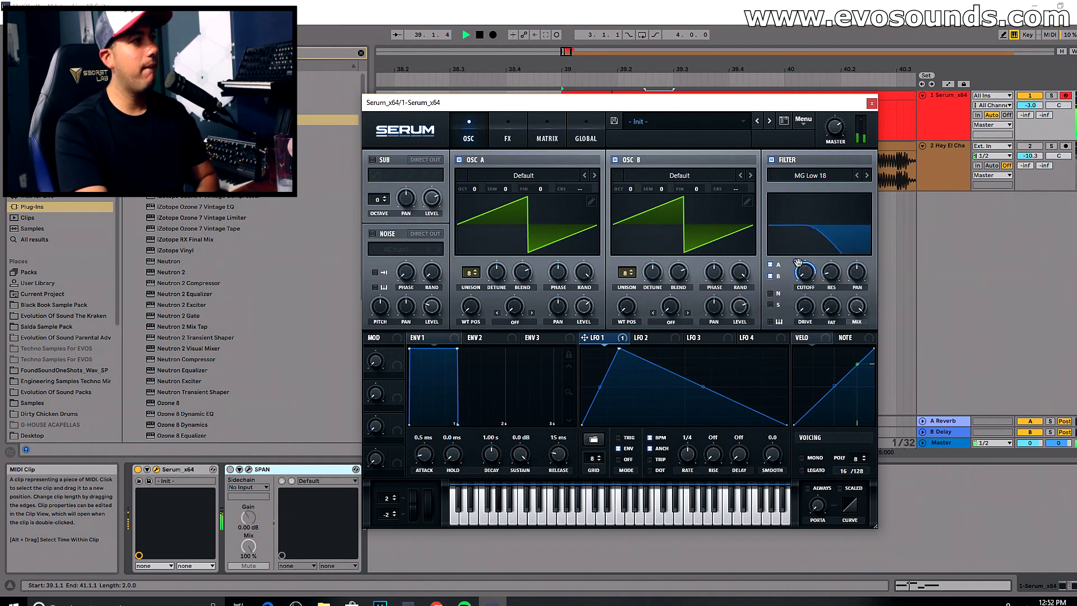
{"action": "key", "text": "space"}
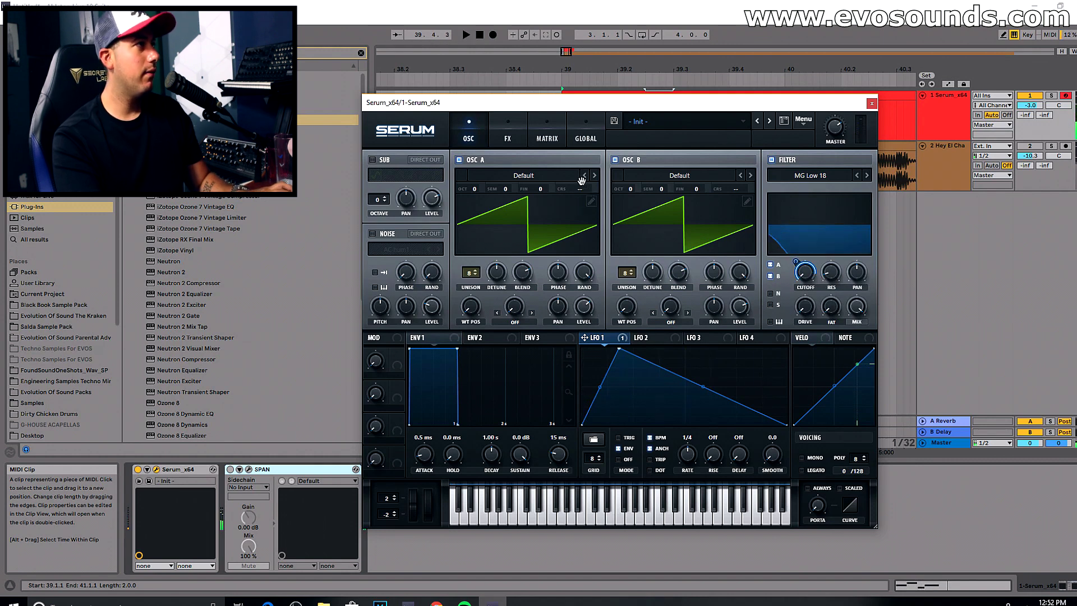
Step: Enable the compressor effect in multiband mode and audition the clip
{"action": "left_click", "coordinate": [507, 138]}
{"action": "left_click", "coordinate": [378, 264]}
{"action": "left_click", "coordinate": [730, 185]}
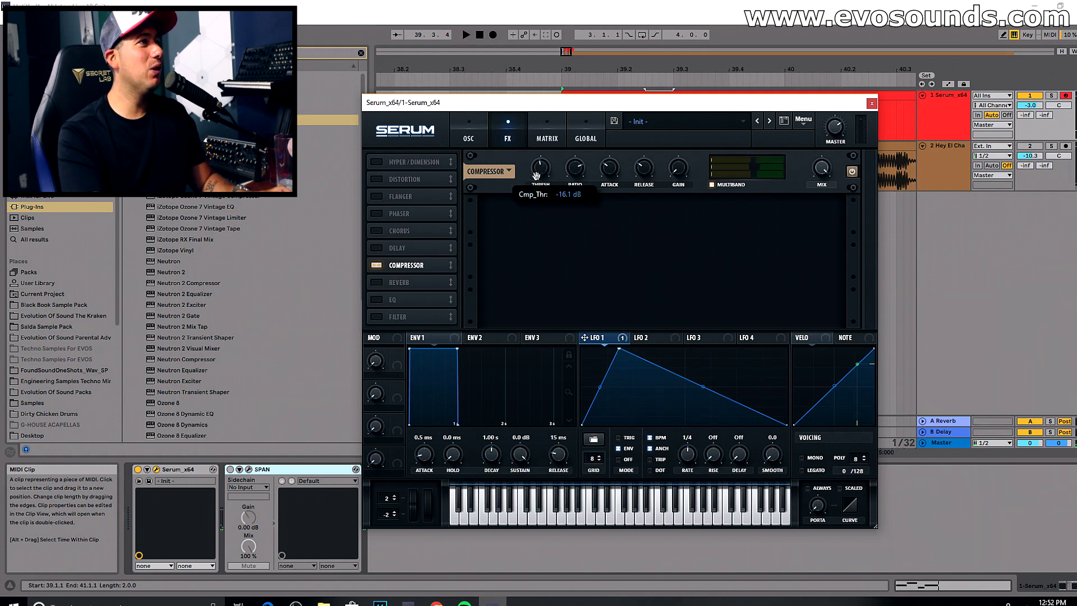
{"action": "key", "text": "space"}
{"action": "key", "text": "space"}
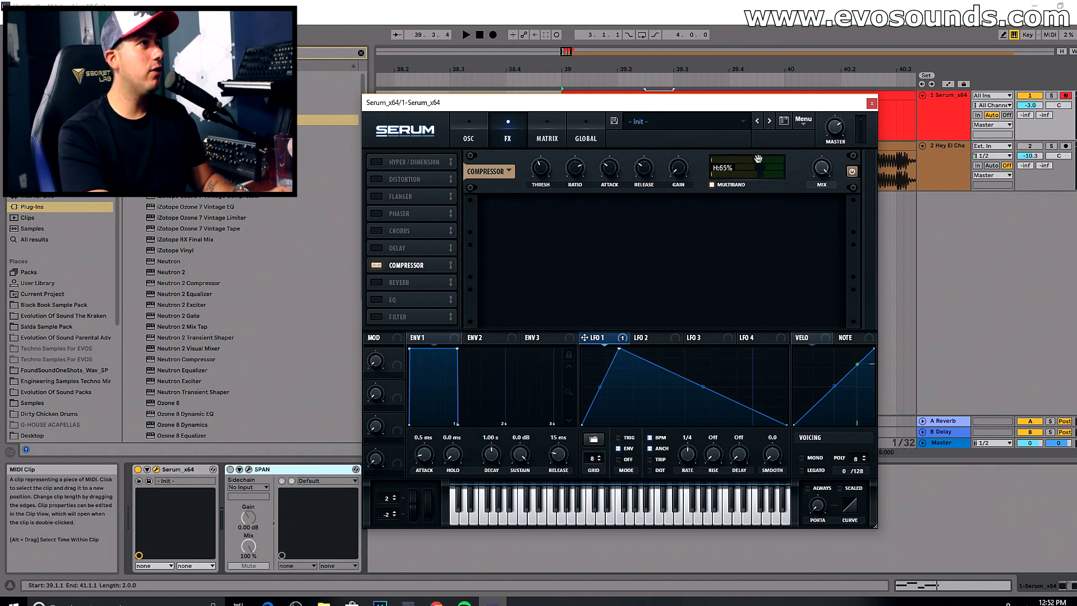
Step: Raise the compressor's gain while playing the clip
{"action": "key", "text": "space"}
{"action": "left_click_drag", "start_coordinate": [687, 168], "coordinate": [687, 157]}
{"action": "key", "text": "space"}
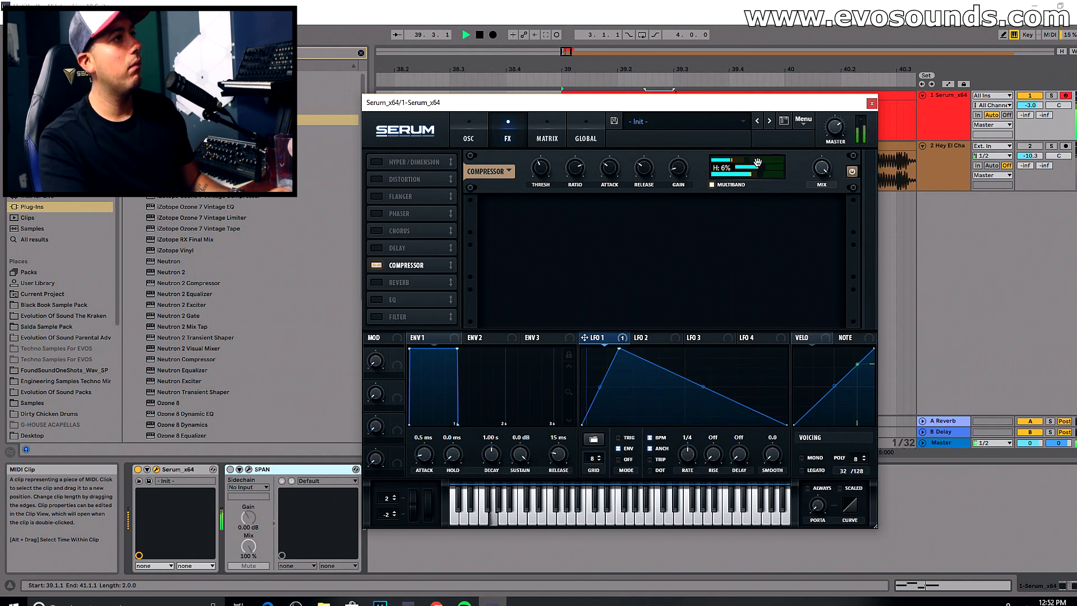
Step: Enable the reverb effect in Hall mode and shorten its decay
{"action": "left_click", "coordinate": [376, 283]}
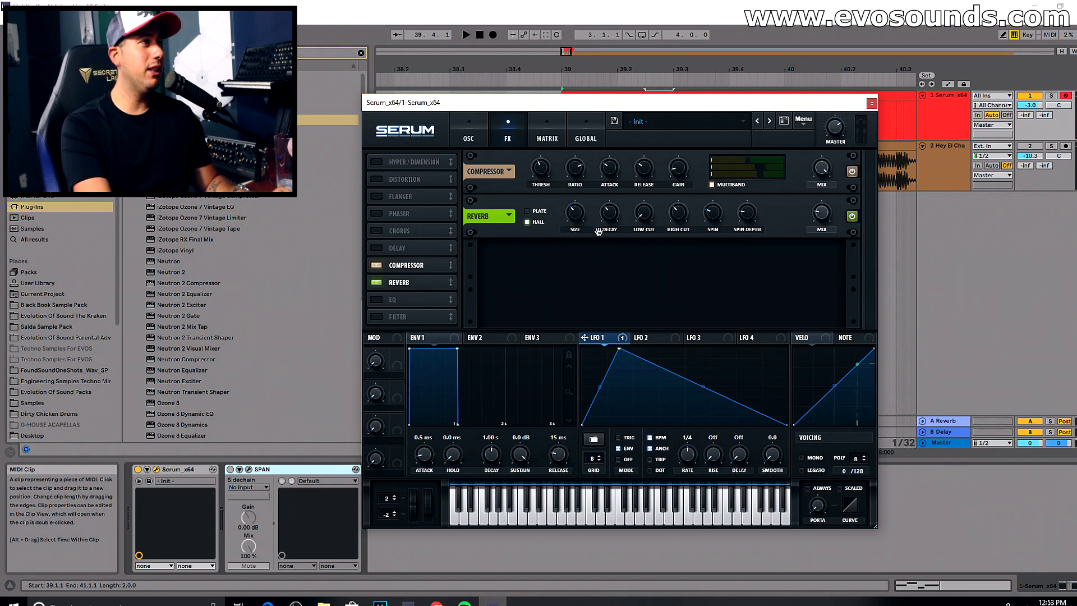
{"action": "left_click_drag", "start_coordinate": [607, 232], "coordinate": [609, 233]}
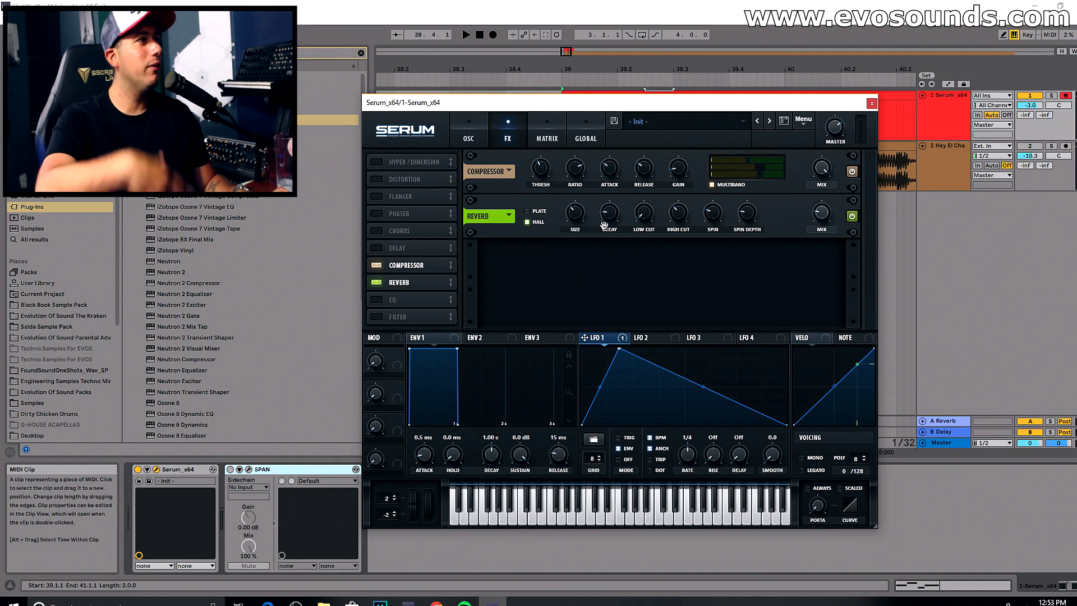
{"action": "left_click_drag", "start_coordinate": [609, 227], "coordinate": [606, 221]}
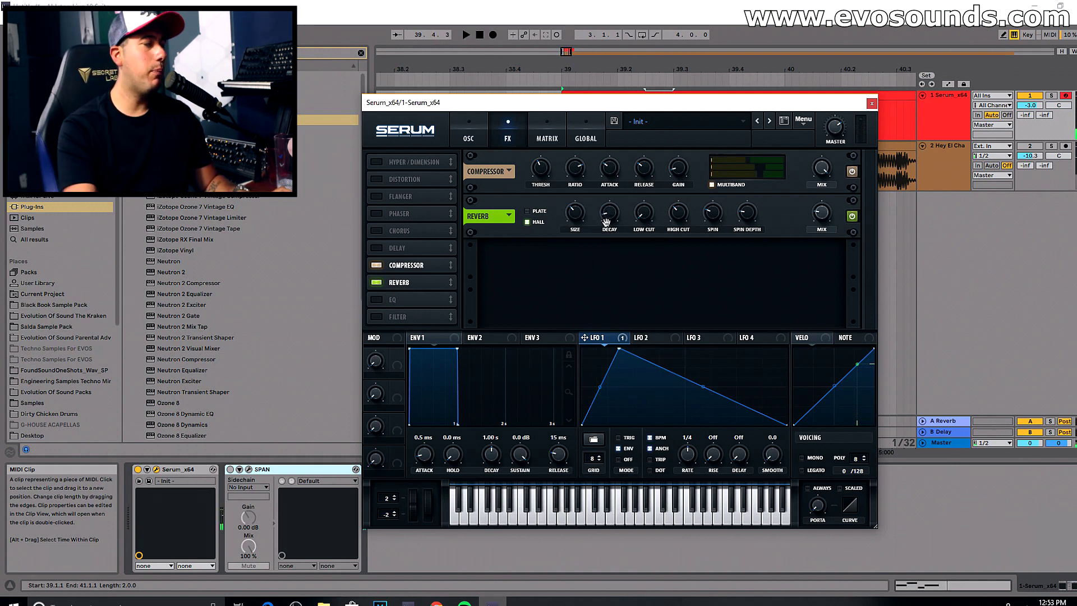
Step: Raise the reverb's low cut and high cut
{"action": "mouse_move", "coordinate": [648, 206]}
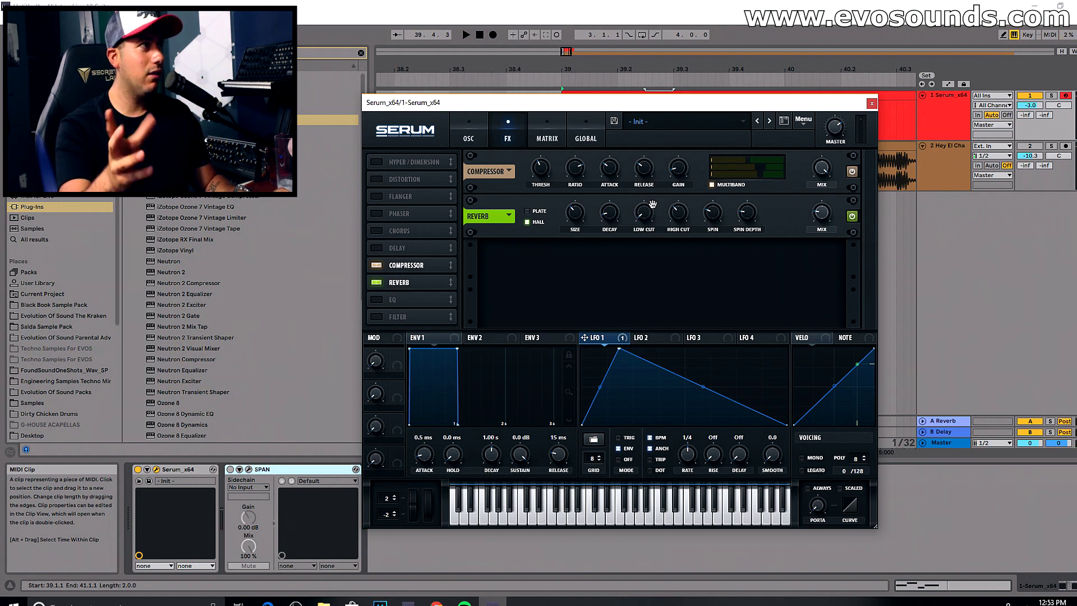
{"action": "left_click_drag", "start_coordinate": [653, 204], "coordinate": [655, 188]}
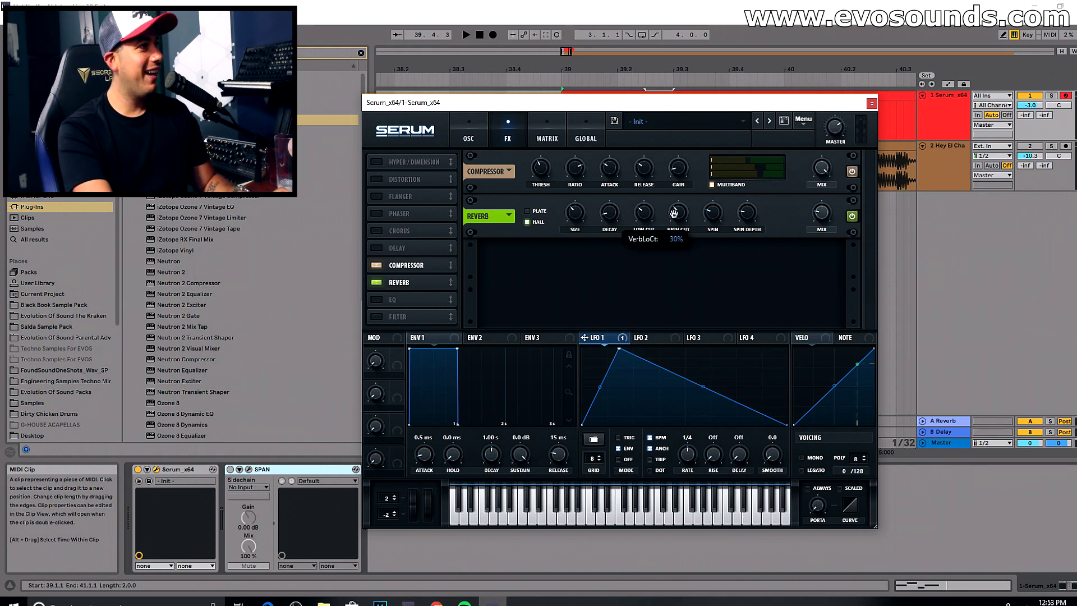
{"action": "left_click_drag", "start_coordinate": [696, 190], "coordinate": [696, 189]}
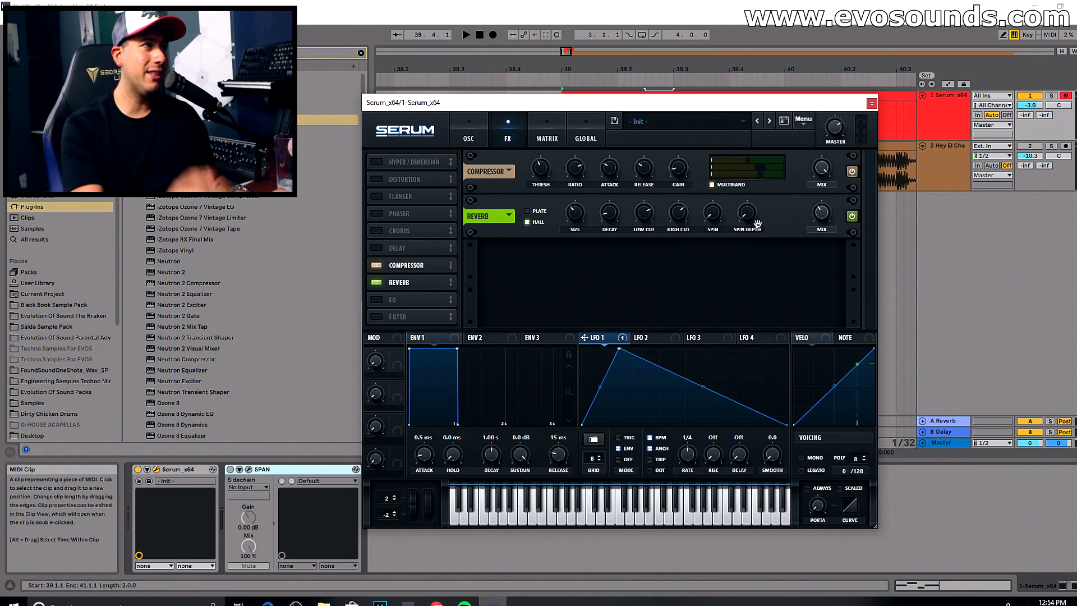
{"action": "left_click", "coordinate": [468, 133]}
{"action": "left_click", "coordinate": [508, 135]}
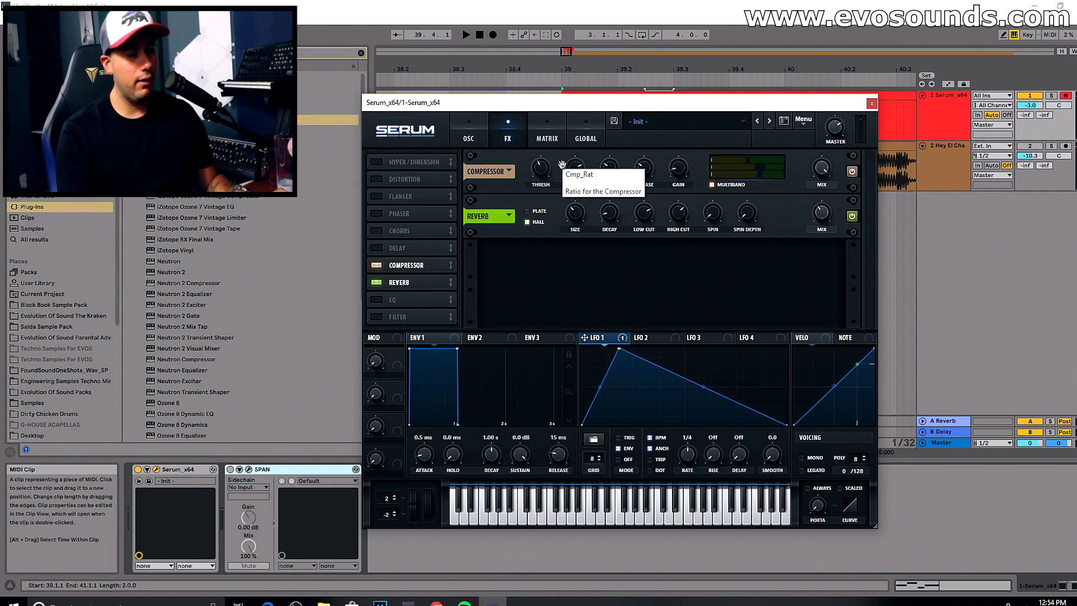
Step: Enable the EQ effect and set its low band to a high-pass shape at 275 Hz
{"action": "left_click", "coordinate": [375, 300]}
{"action": "left_click", "coordinate": [628, 273]}
{"action": "left_click_drag", "start_coordinate": [541, 260], "coordinate": [542, 262]}
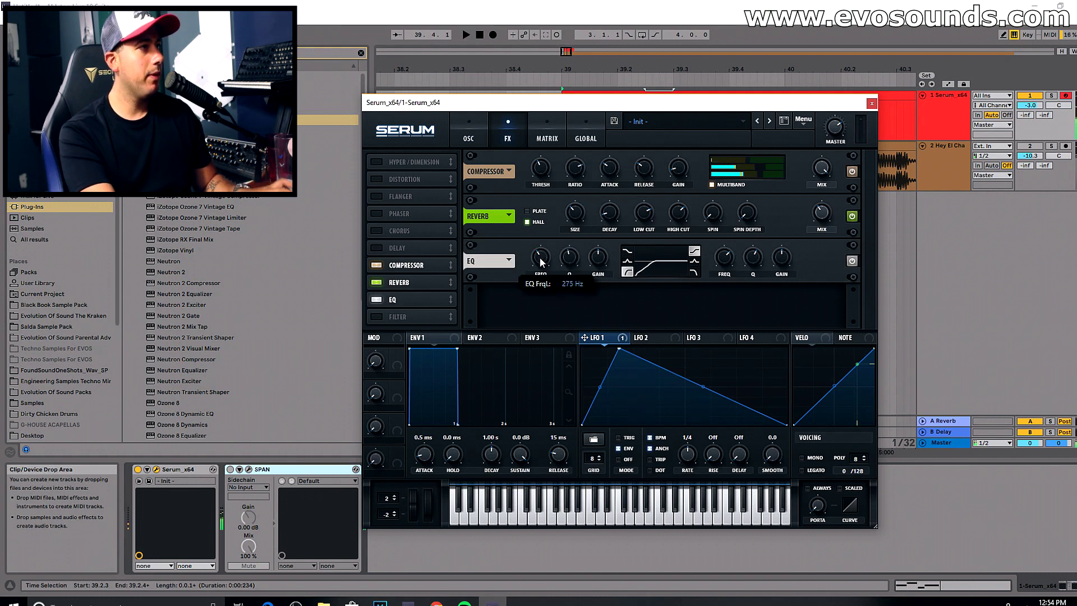
Step: Reset the Serum track's volume to 0 dB and play the clip to check the sound
{"action": "right_click", "coordinate": [1029, 105]}
{"action": "left_click", "coordinate": [1014, 139]}
{"action": "key", "text": "space"}
{"action": "left_click", "coordinate": [904, 167]}
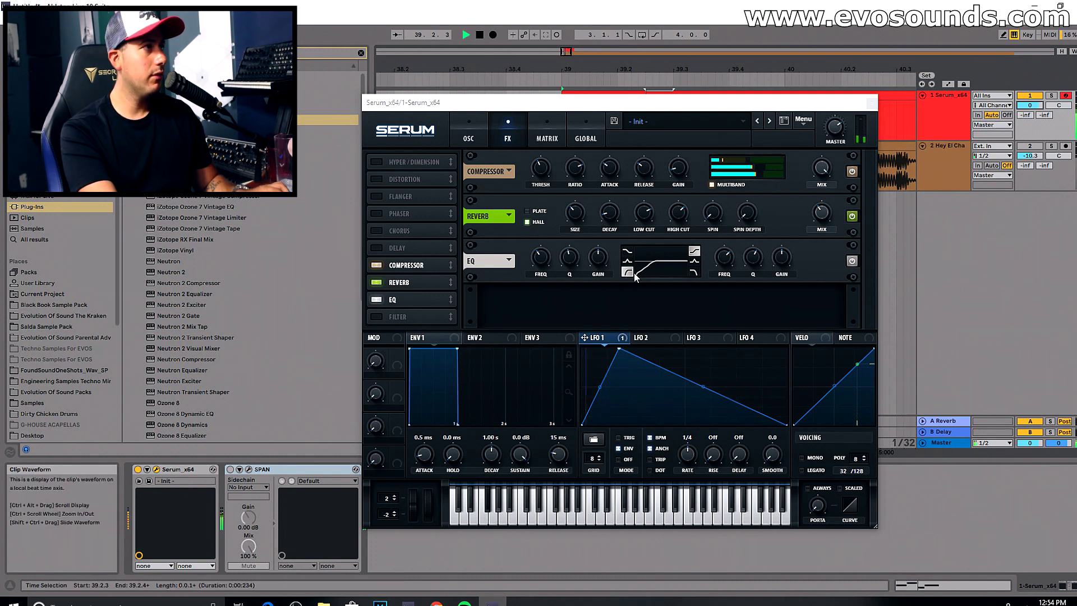
{"action": "key", "text": "space"}
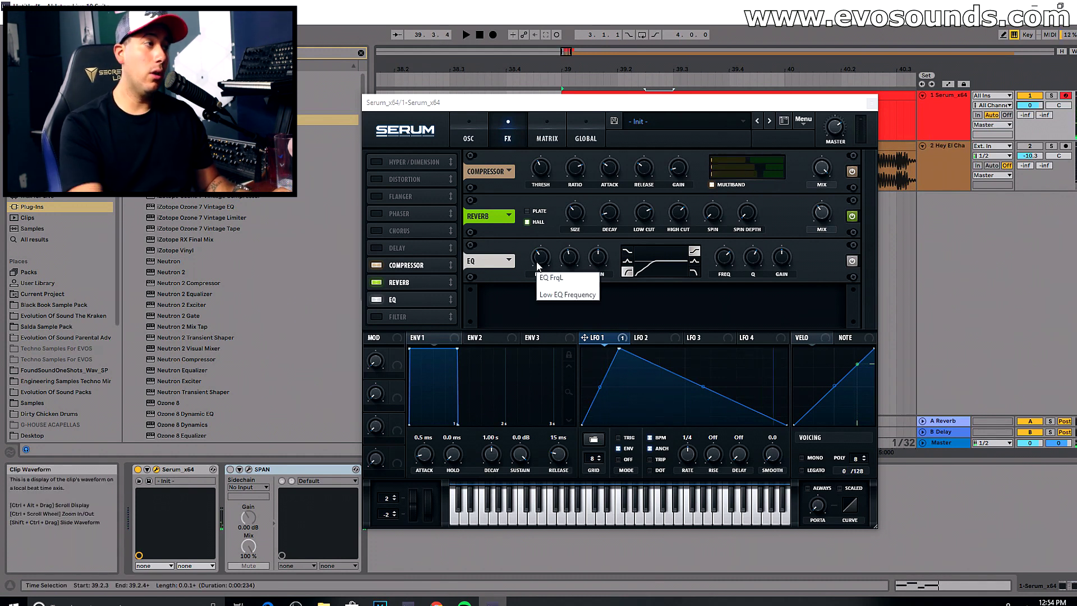
Step: Sweep the EQ's low frequency down to 24 Hz, return it to 275 Hz, and start playback
{"action": "left_click", "coordinate": [537, 268]}
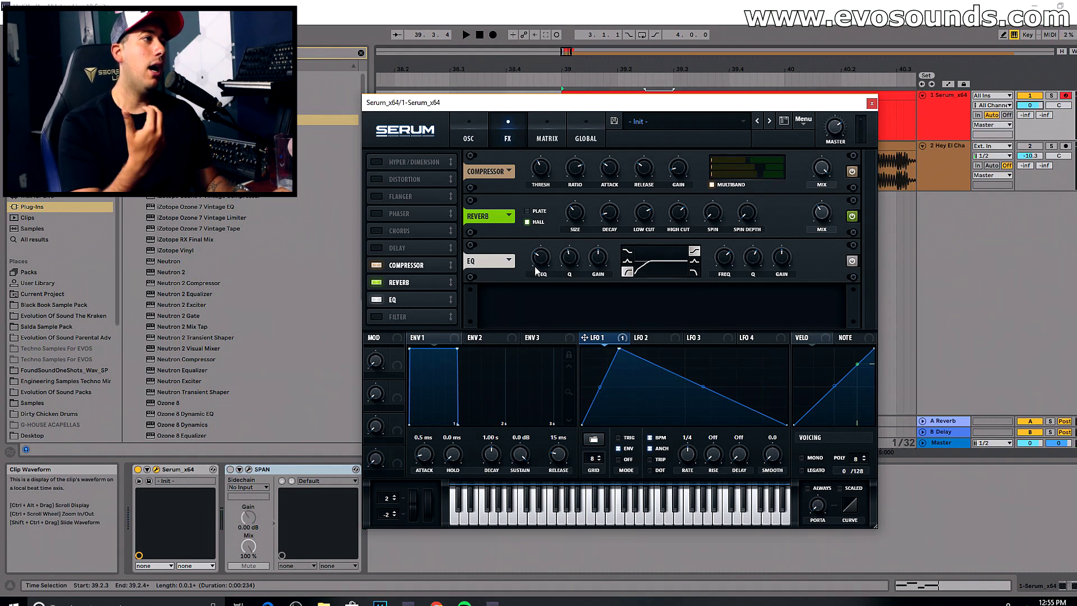
{"action": "left_click_drag", "start_coordinate": [535, 268], "coordinate": [520, 279]}
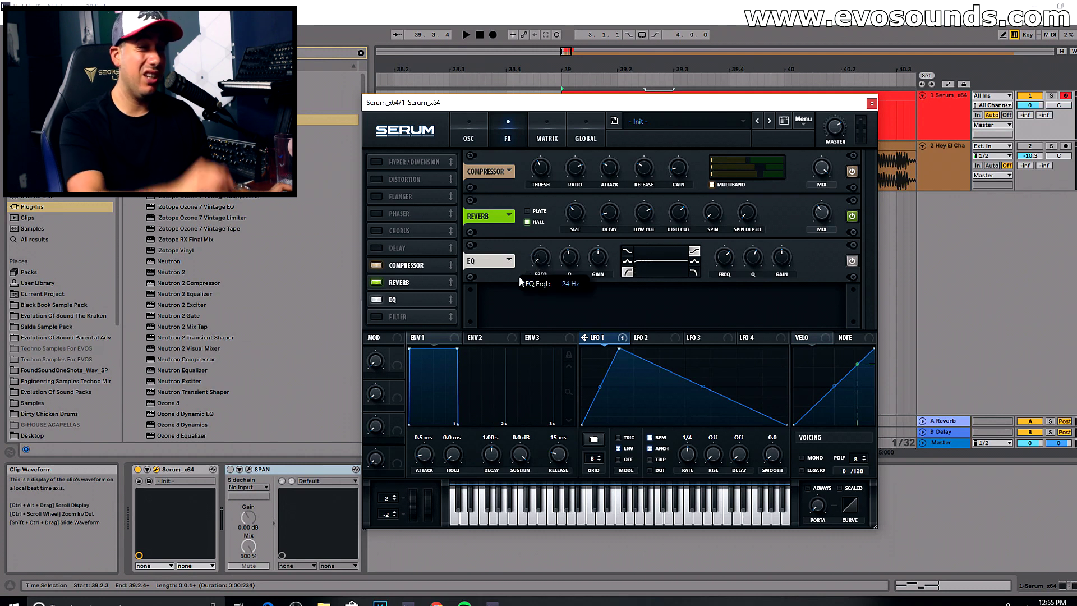
{"action": "mouse_move", "coordinate": [538, 256]}
{"action": "key", "text": "space"}
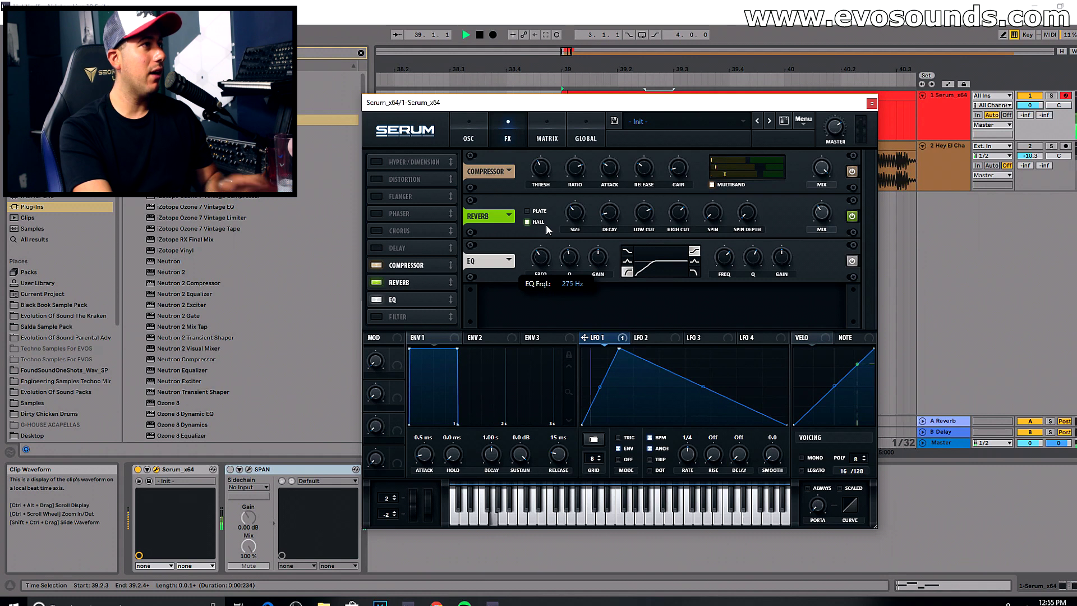
Step: Switch the EQ's high band to Peak and raise its gain
{"action": "mouse_move", "coordinate": [566, 269]}
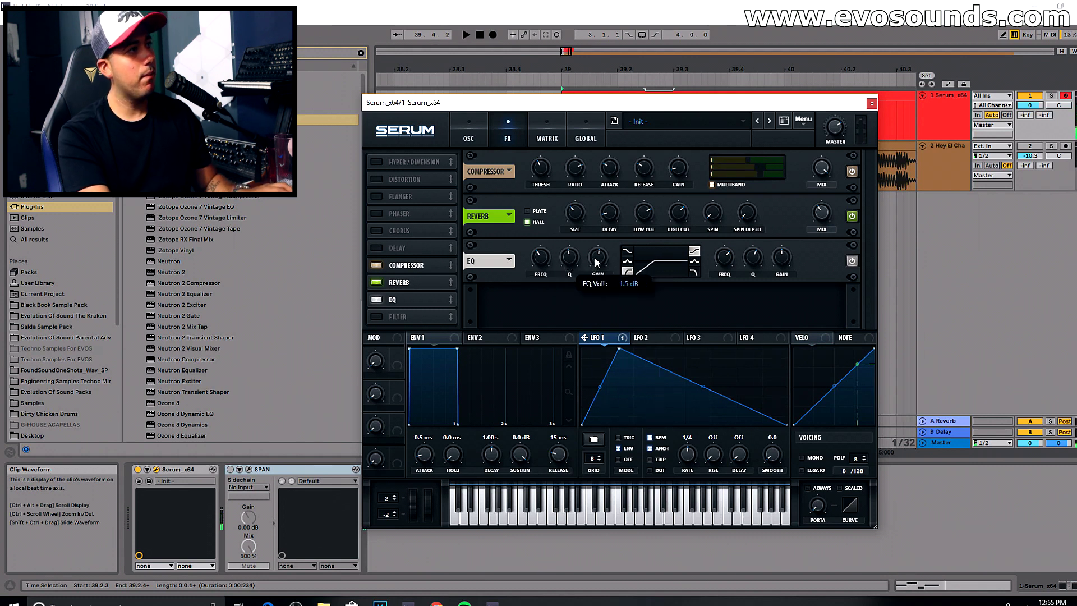
{"action": "key", "text": "space"}
{"action": "mouse_move", "coordinate": [751, 274]}
{"action": "left_click_drag", "start_coordinate": [783, 254], "coordinate": [786, 241]}
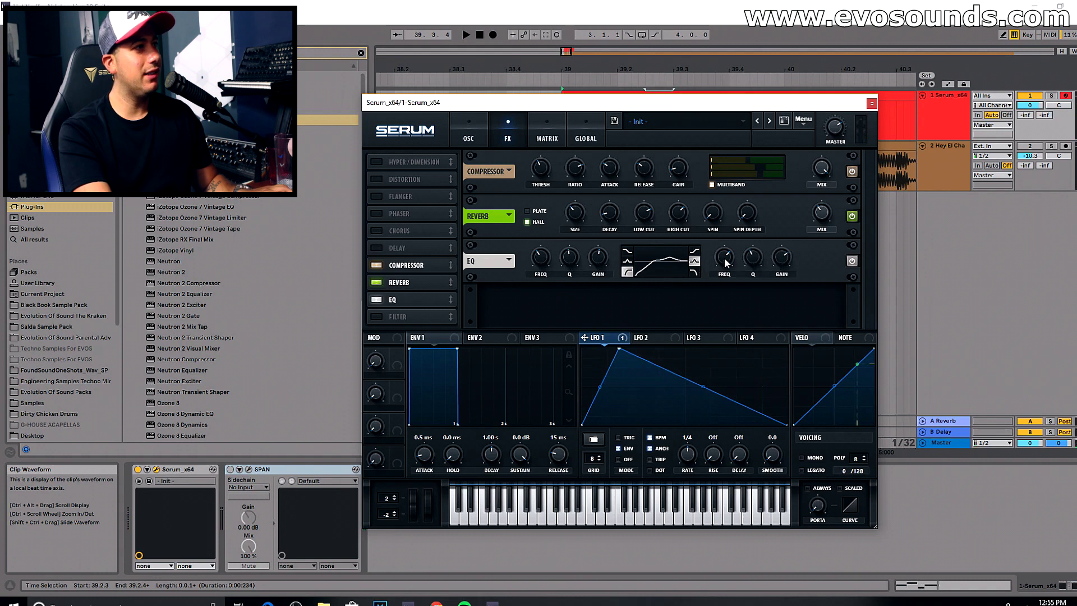
Step: Tune the EQ's high band frequency while auditioning the clip, and compare the LPF and Peak types
{"action": "key", "text": "space"}
{"action": "mouse_move", "coordinate": [729, 256]}
{"action": "left_mouse_down"}
{"action": "mouse_move", "coordinate": [721, 262]}
{"action": "mouse_move", "coordinate": [734, 265]}
{"action": "left_mouse_up"}
{"action": "key", "text": "space"}
{"action": "left_click", "coordinate": [694, 272]}
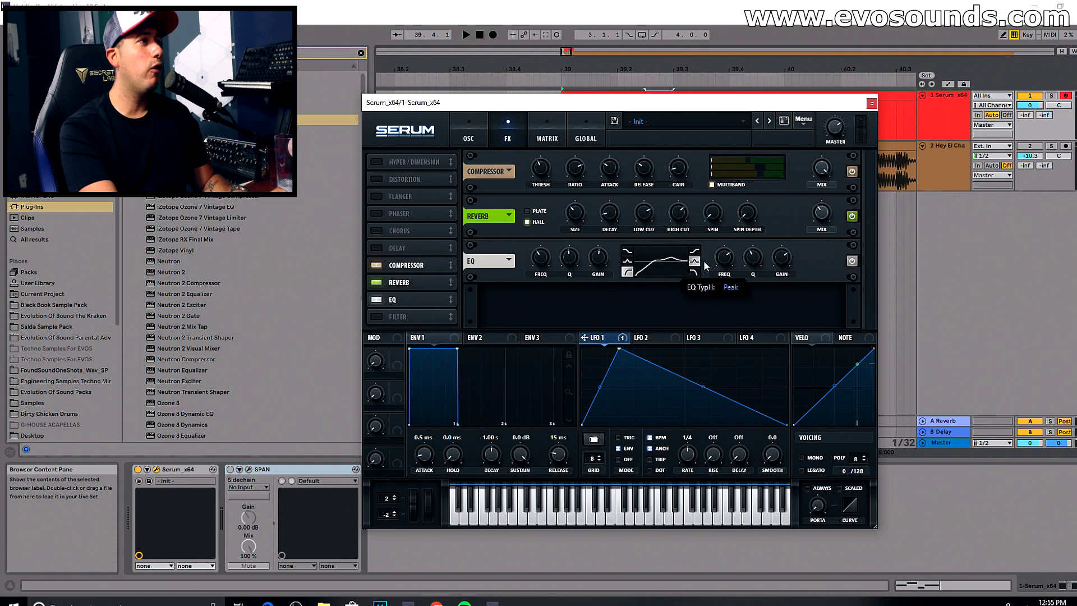
{"action": "left_click", "coordinate": [695, 262]}
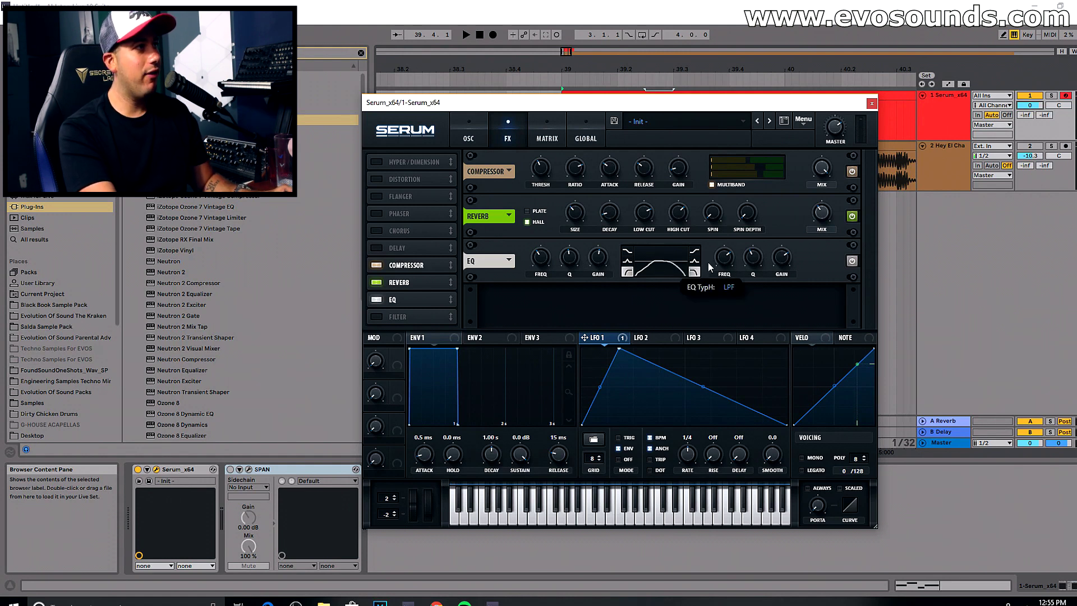
Step: Enable the Tube distortion and move it between the compressor and the reverb in the effects chain
{"action": "left_click", "coordinate": [383, 178]}
{"action": "left_click_drag", "start_coordinate": [413, 184], "coordinate": [415, 268]}
{"action": "mouse_move", "coordinate": [758, 212]}
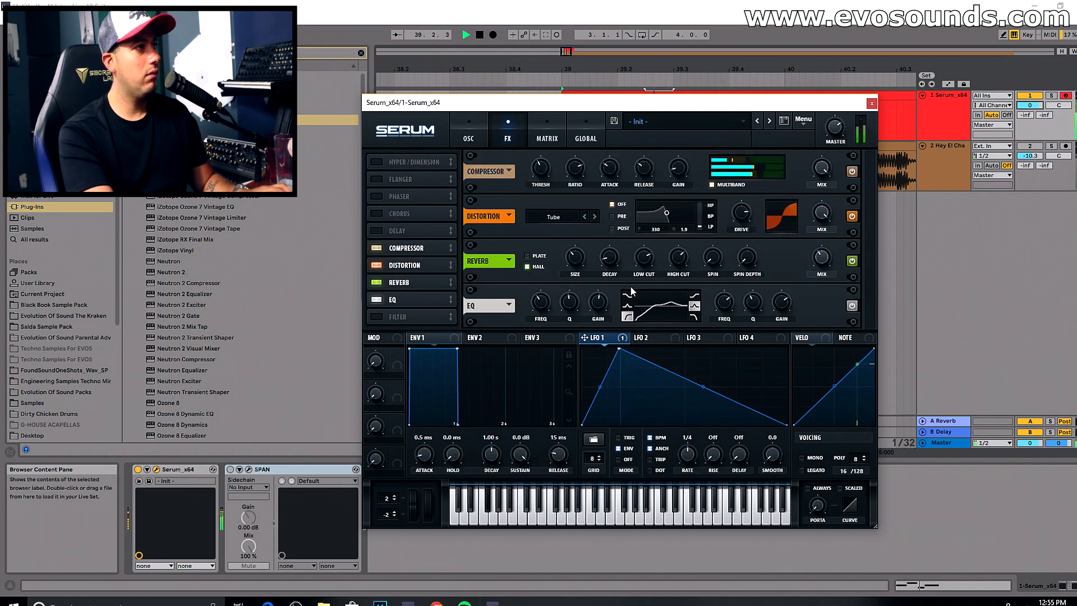
Step: Set the EQ's high band gain to 9.3 dB and audition the clip with the distortion off and on
{"action": "mouse_move", "coordinate": [743, 297]}
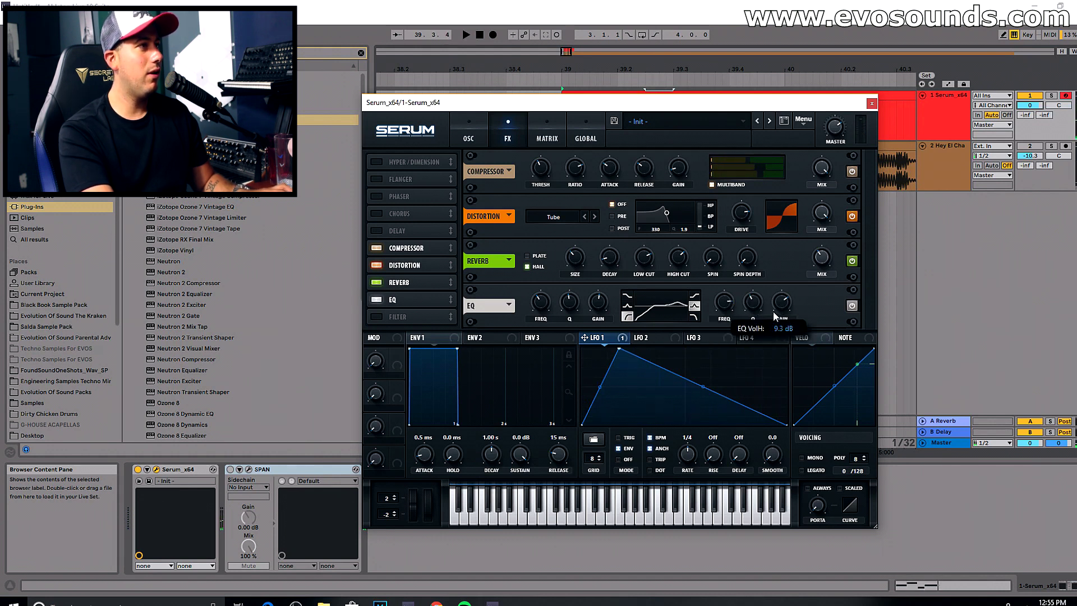
{"action": "key", "text": "space"}
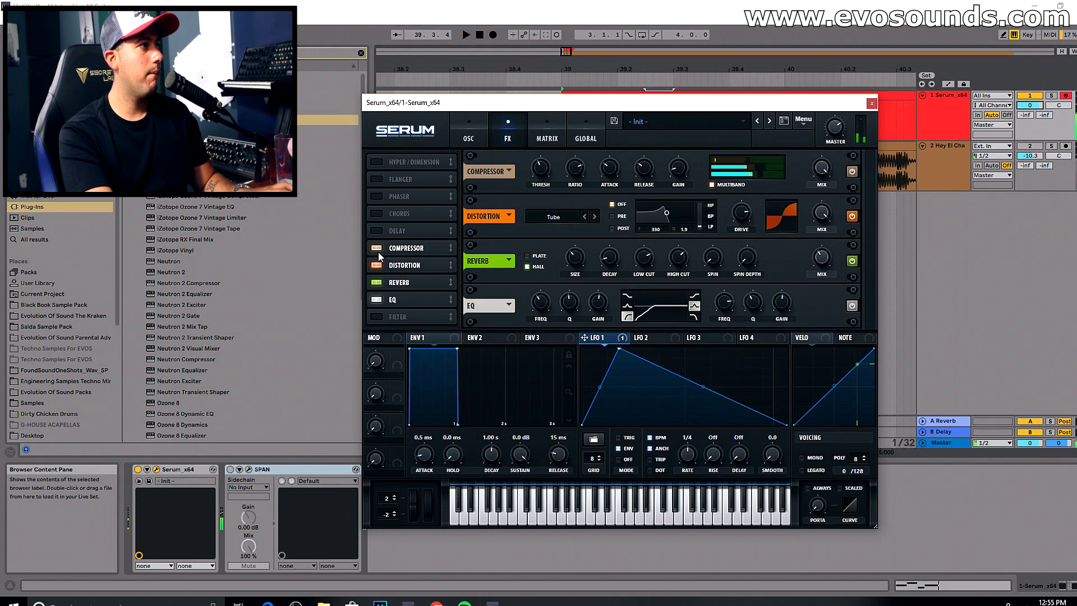
{"action": "left_click", "coordinate": [377, 264]}
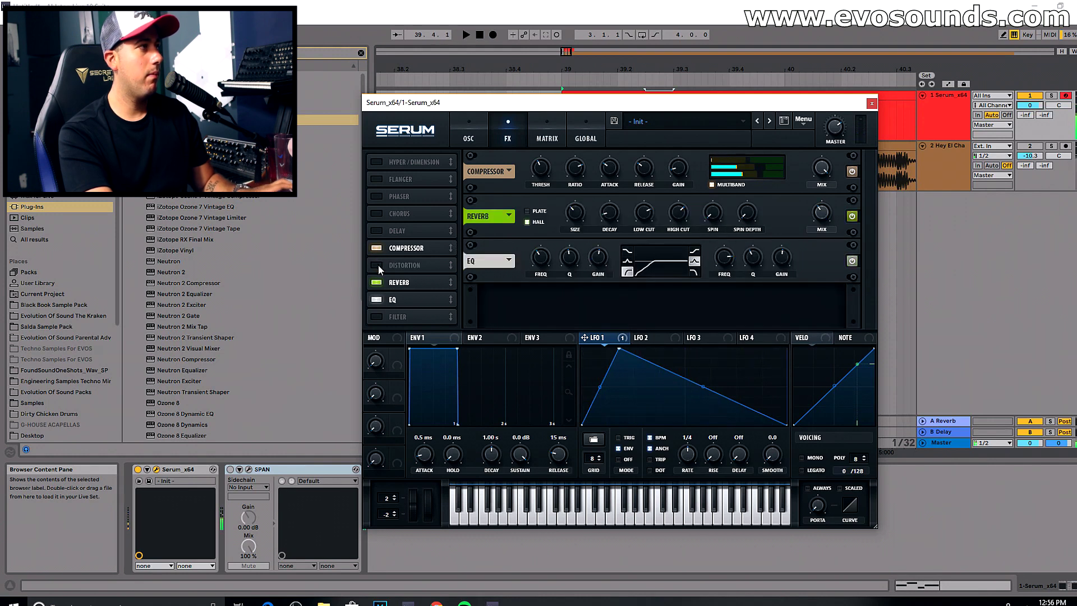
{"action": "left_click", "coordinate": [378, 265]}
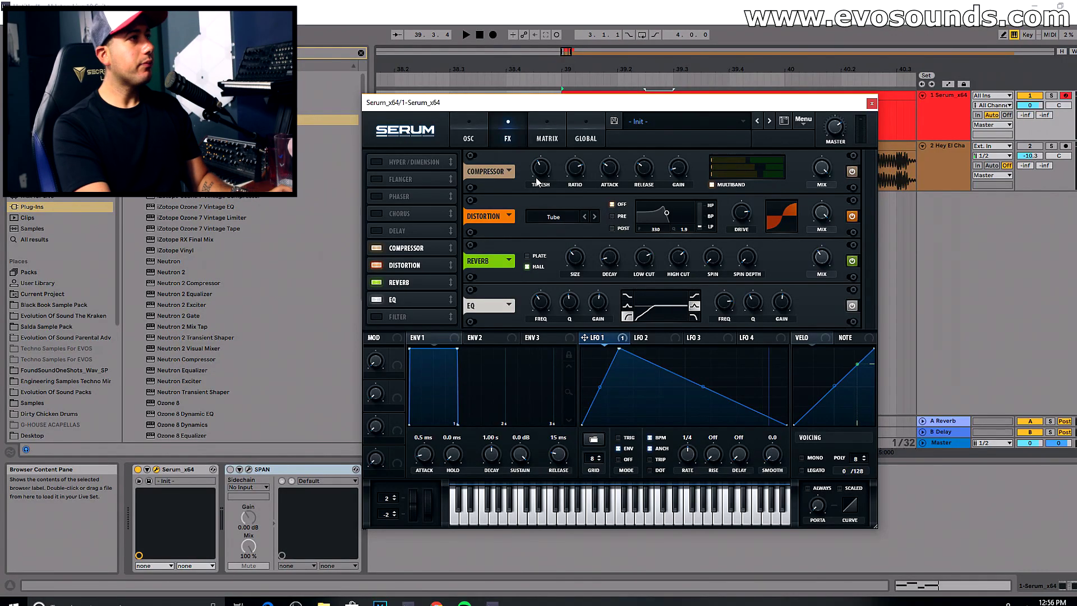
Step: Lower oscillator B's unison voice count, and disable the compressor and distortion effects
{"action": "left_click", "coordinate": [482, 134]}
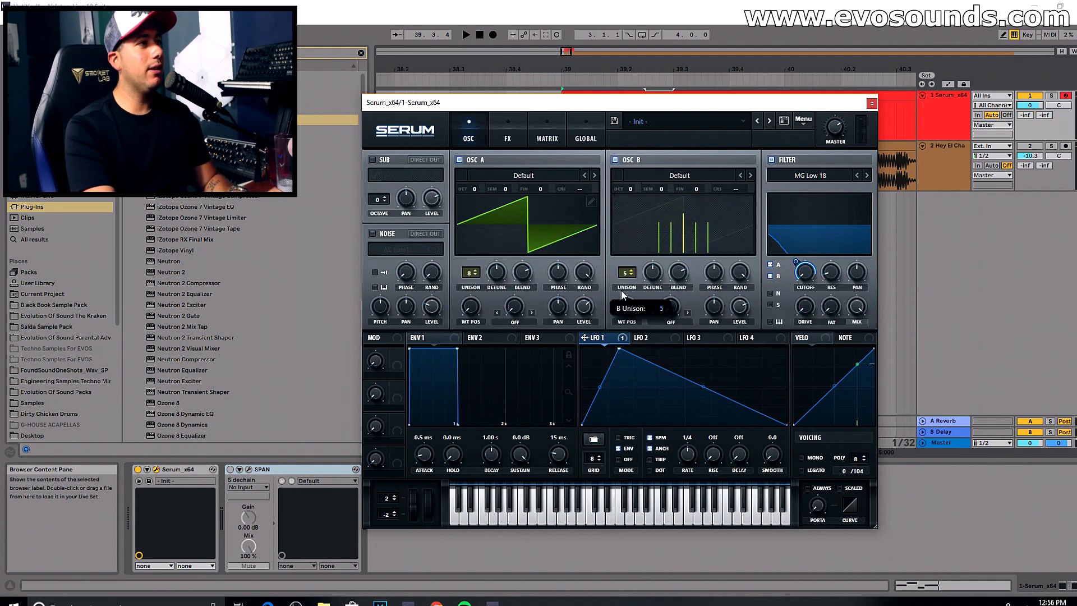
{"action": "left_click", "coordinate": [507, 132]}
{"action": "left_click", "coordinate": [376, 248]}
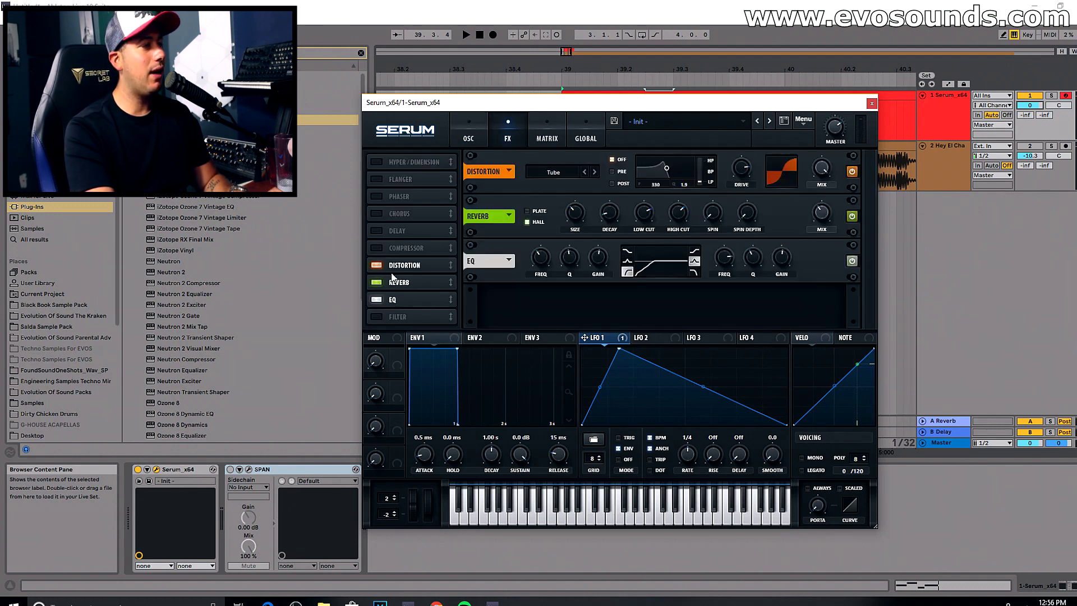
{"action": "left_click", "coordinate": [377, 265]}
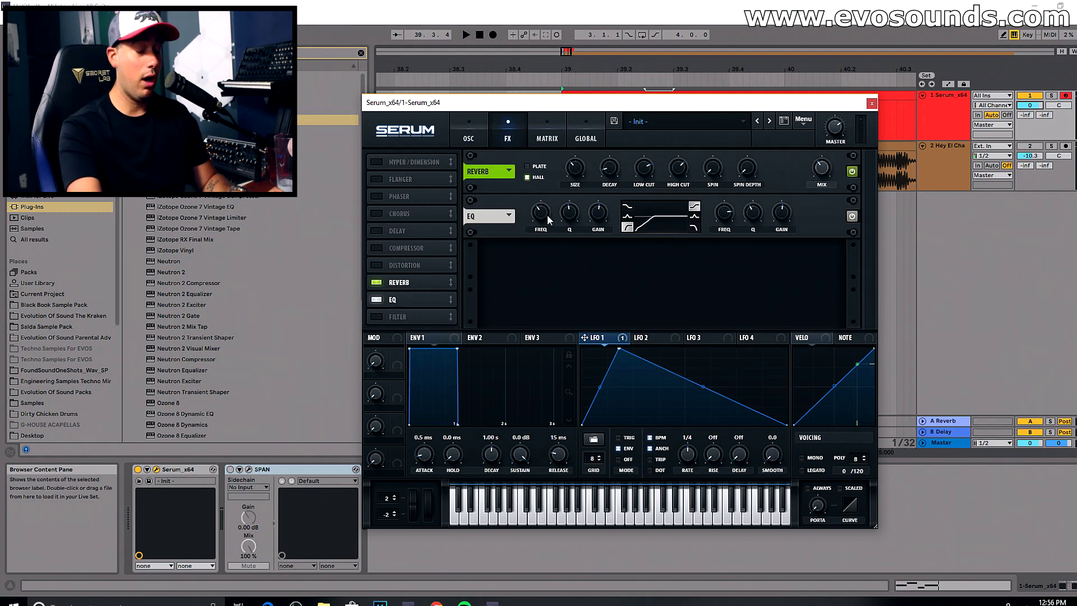
Step: Return from the effects to the oscillator settings
{"action": "left_click", "coordinate": [465, 141]}
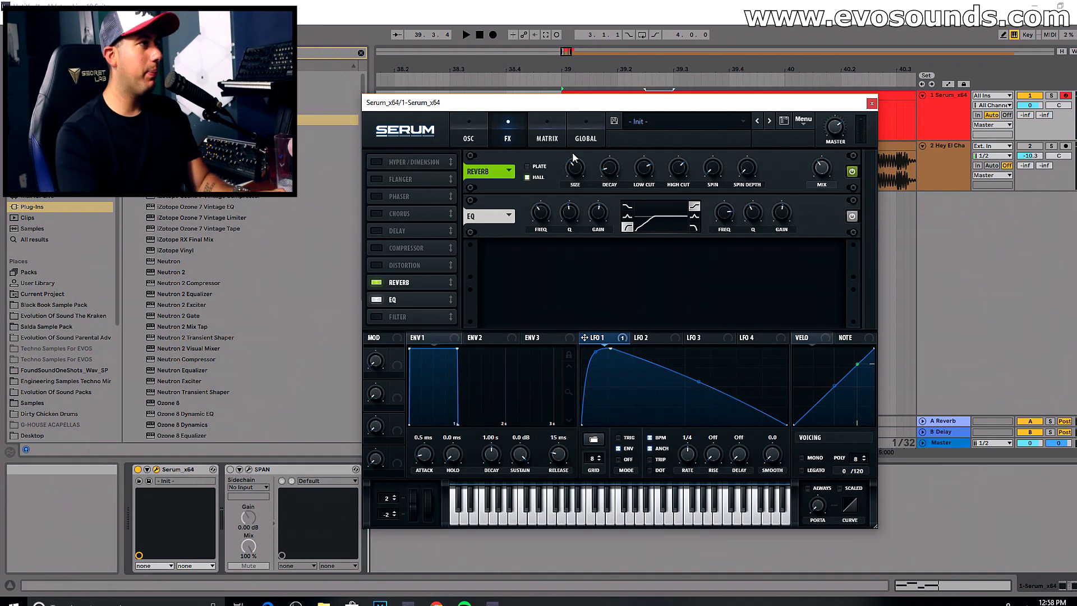
{"action": "left_click", "coordinate": [478, 137]}
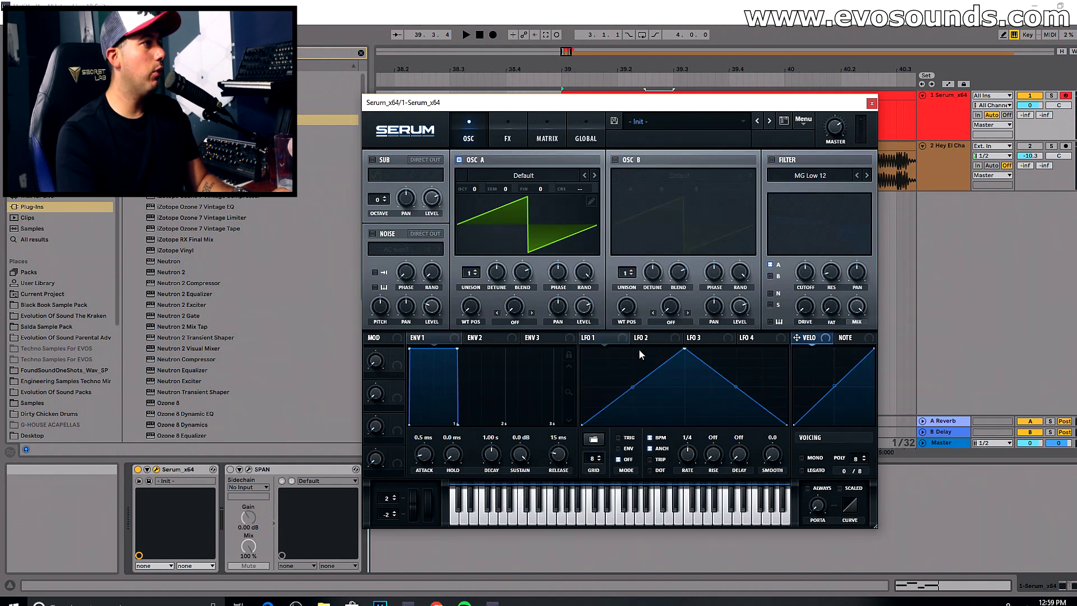
Step: Enable the MG Low 12 filter with LFO 1 modulating its cutoff, and shape the LFO into an early peak with a curved decay
{"action": "left_click_drag", "start_coordinate": [684, 349], "coordinate": [604, 348]}
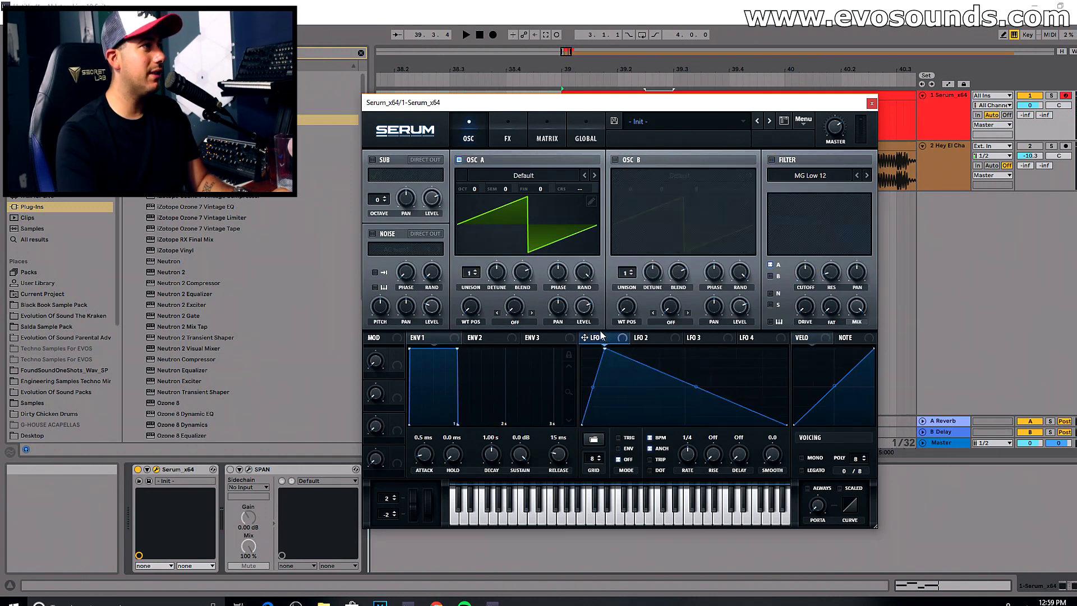
{"action": "left_click", "coordinate": [771, 160]}
{"action": "left_click_drag", "start_coordinate": [801, 275], "coordinate": [802, 274]}
{"action": "left_click_drag", "start_coordinate": [605, 348], "coordinate": [613, 345]}
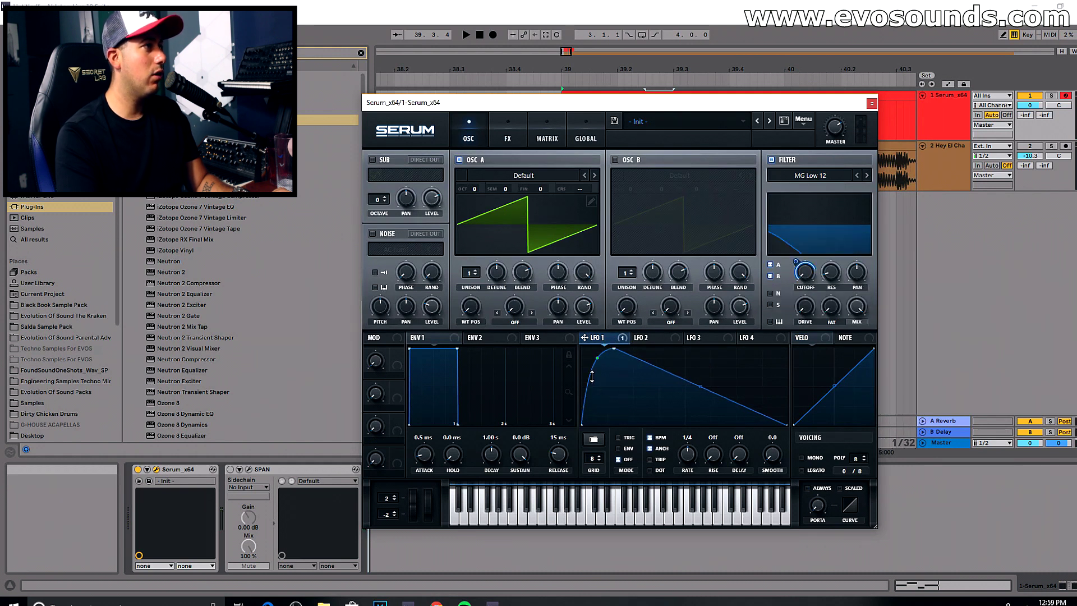
{"action": "left_click_drag", "start_coordinate": [648, 359], "coordinate": [690, 402]}
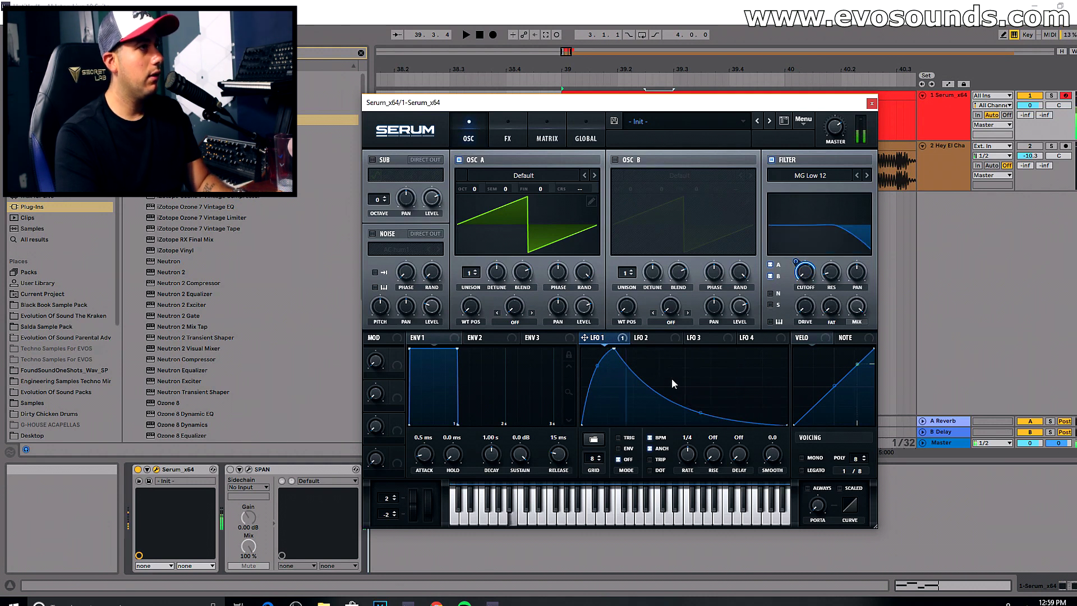
Step: Set LFO 1 to envelope mode with a softer decay, and turn on mono, legato and always-on portamento
{"action": "left_click", "coordinate": [618, 449]}
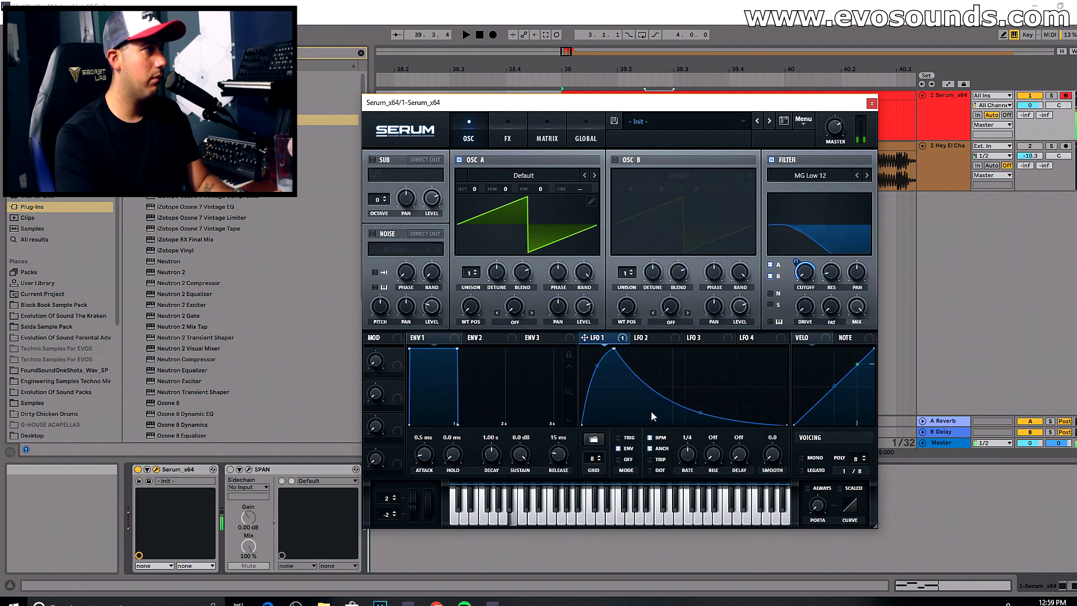
{"action": "left_click_drag", "start_coordinate": [701, 414], "coordinate": [705, 403]}
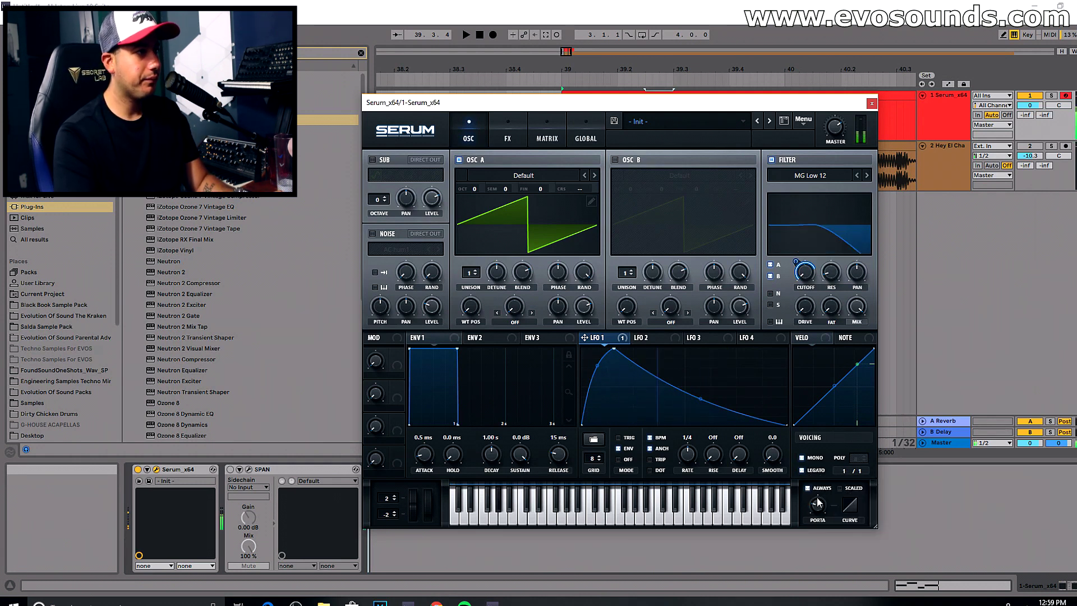
{"action": "mouse_move", "coordinate": [822, 488]}
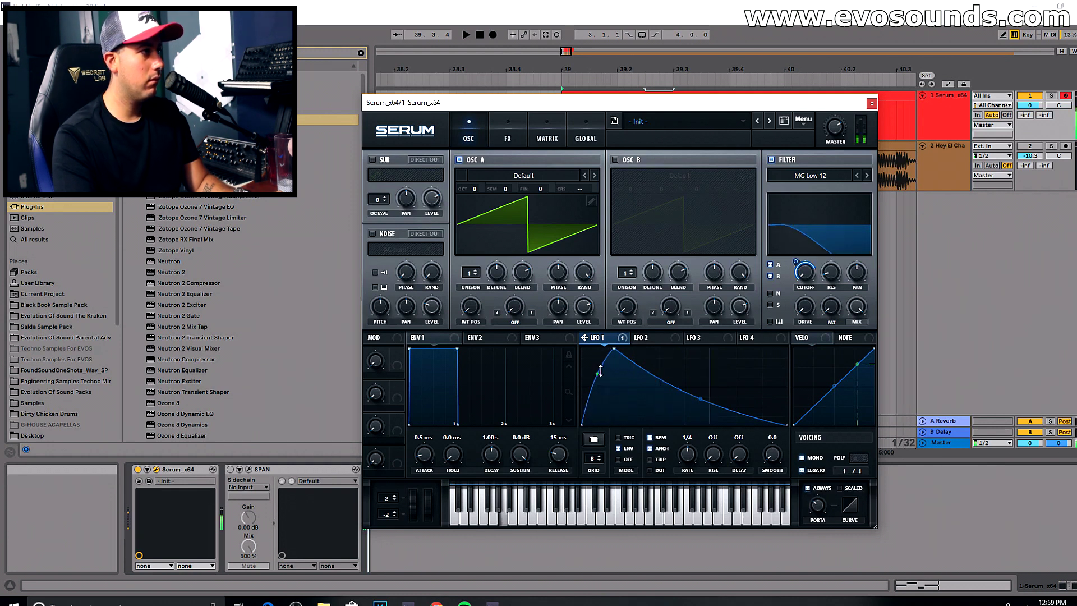
Step: Enable oscillator B, give both oscillators four unison voices with reduced detune, and raise oscillator B by 7 semitones
{"action": "left_click", "coordinate": [615, 160]}
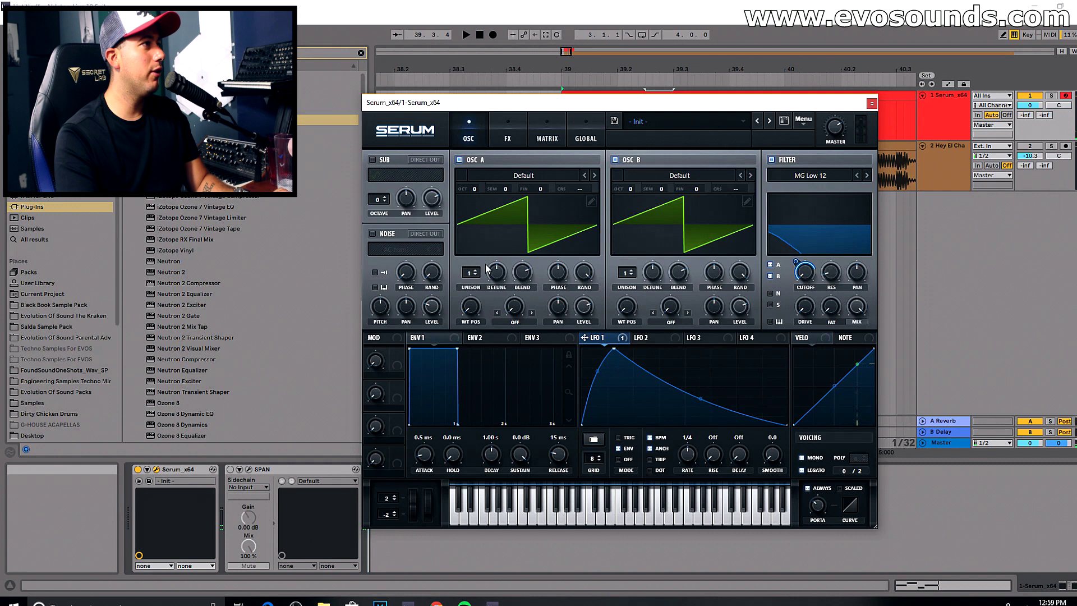
{"action": "left_click_drag", "start_coordinate": [470, 273], "coordinate": [482, 251]}
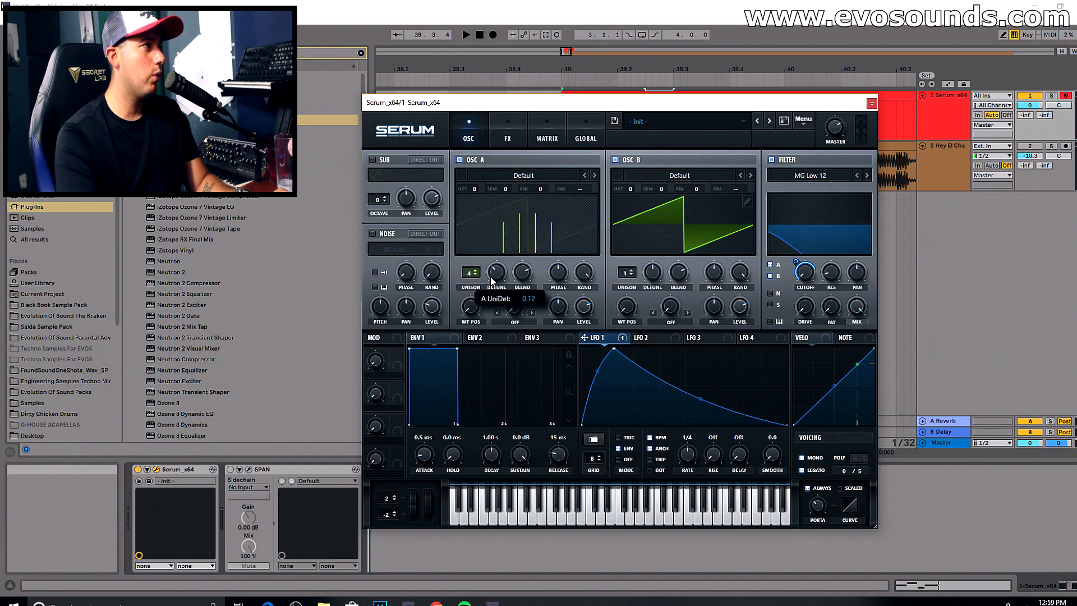
{"action": "left_click", "coordinate": [626, 274]}
{"action": "left_click_drag", "start_coordinate": [635, 266], "coordinate": [637, 261]}
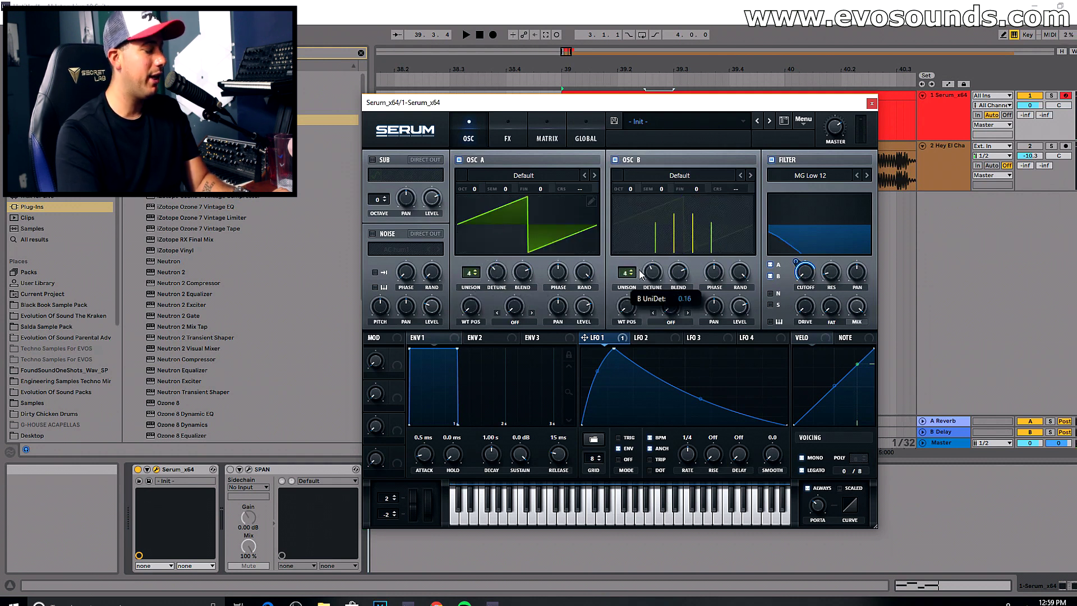
{"action": "left_click_drag", "start_coordinate": [665, 186], "coordinate": [685, 166]}
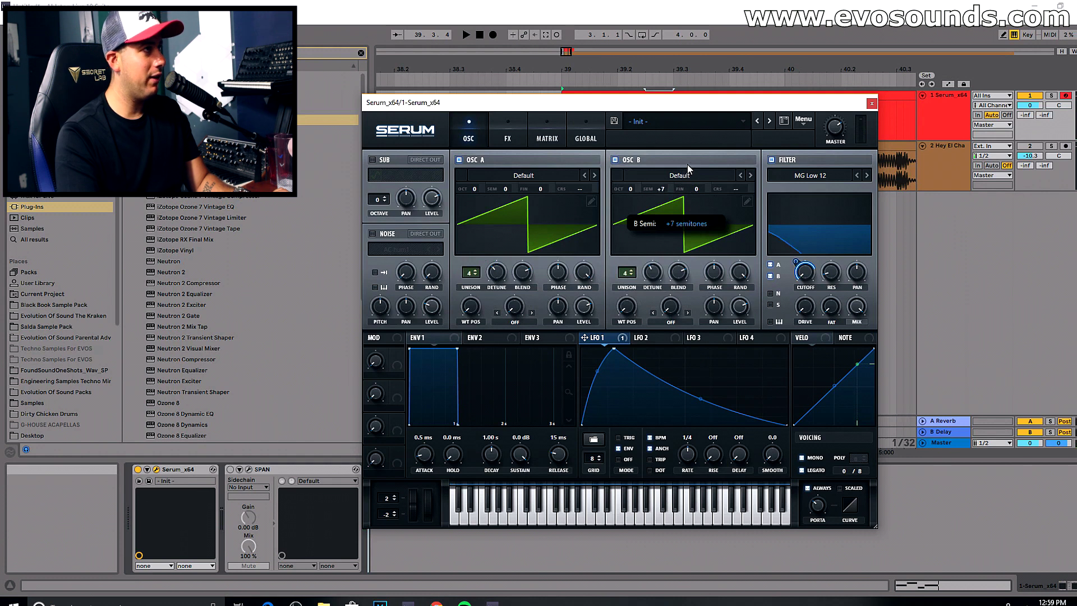
{"action": "left_click_drag", "start_coordinate": [624, 183], "coordinate": [628, 187]}
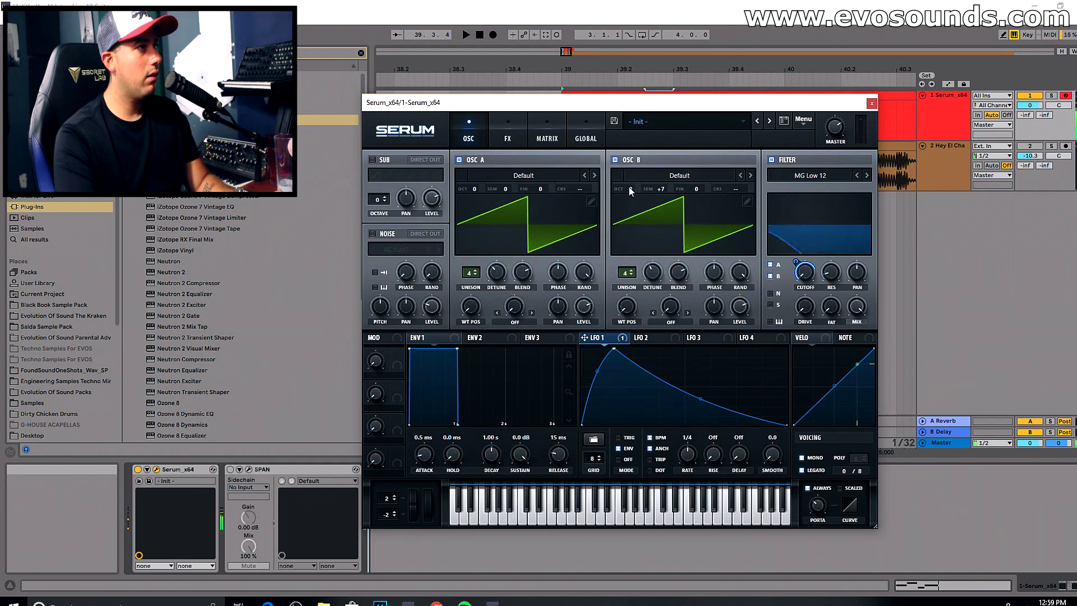
Step: Bow LFO 1's decay curve upward and enable the Reverb effect
{"action": "left_click_drag", "start_coordinate": [702, 402], "coordinate": [708, 384]}
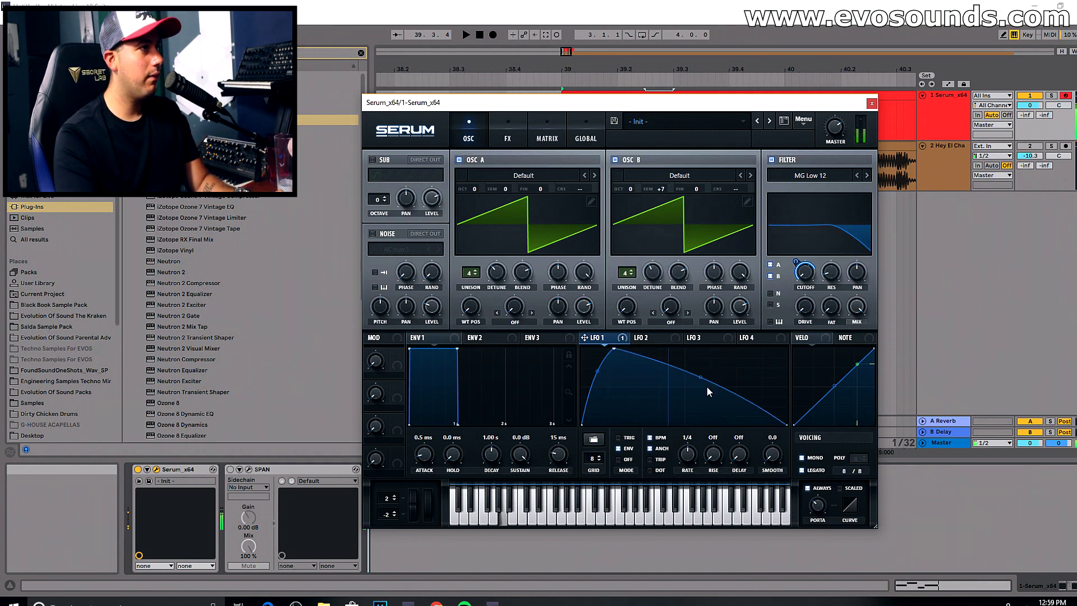
{"action": "mouse_move", "coordinate": [795, 266]}
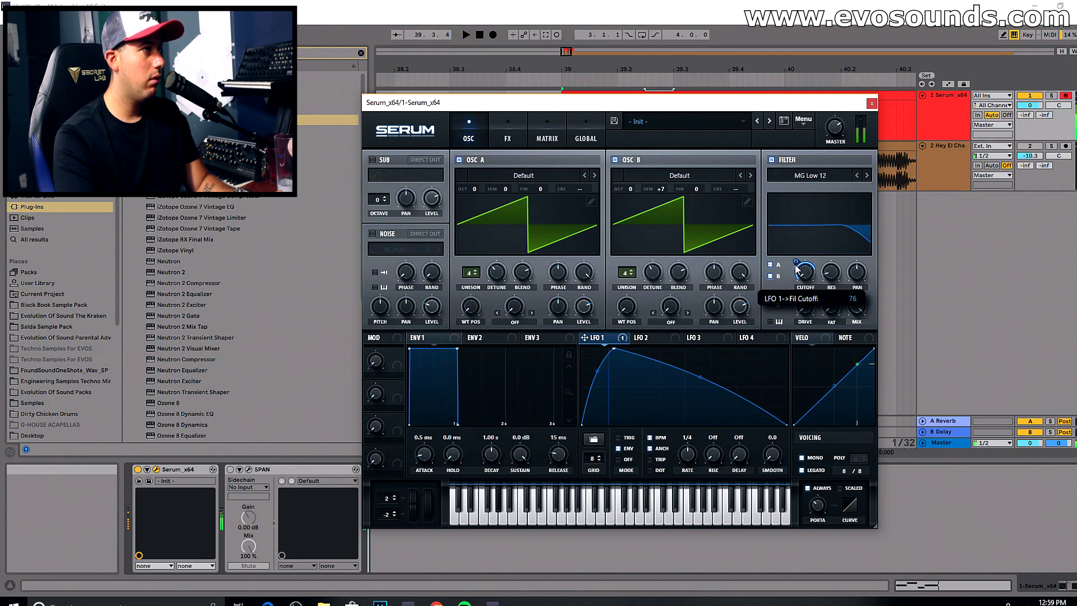
{"action": "left_click", "coordinate": [508, 134]}
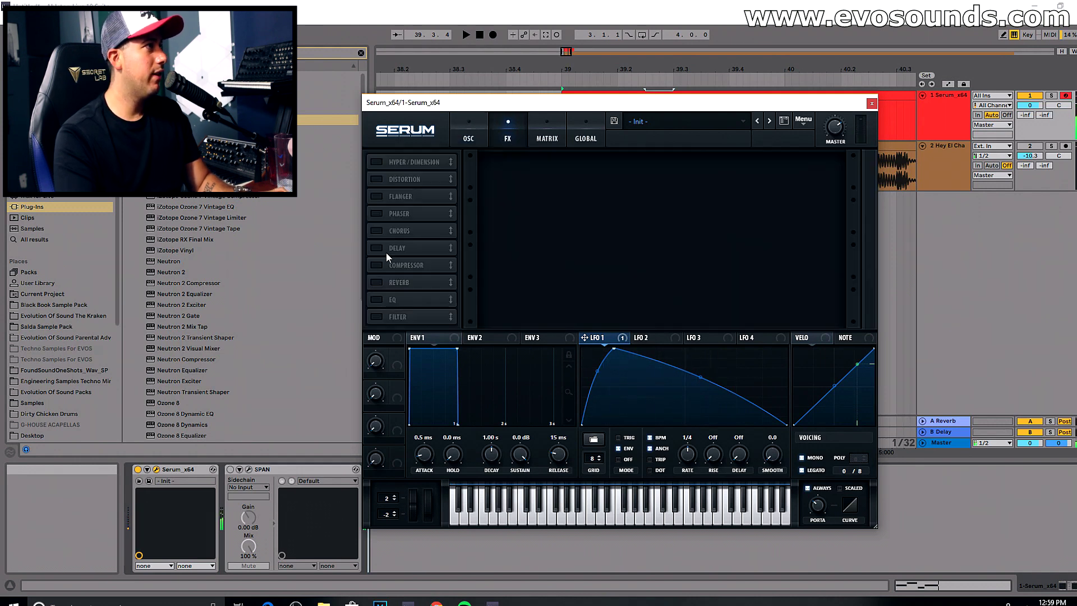
{"action": "left_click", "coordinate": [382, 283]}
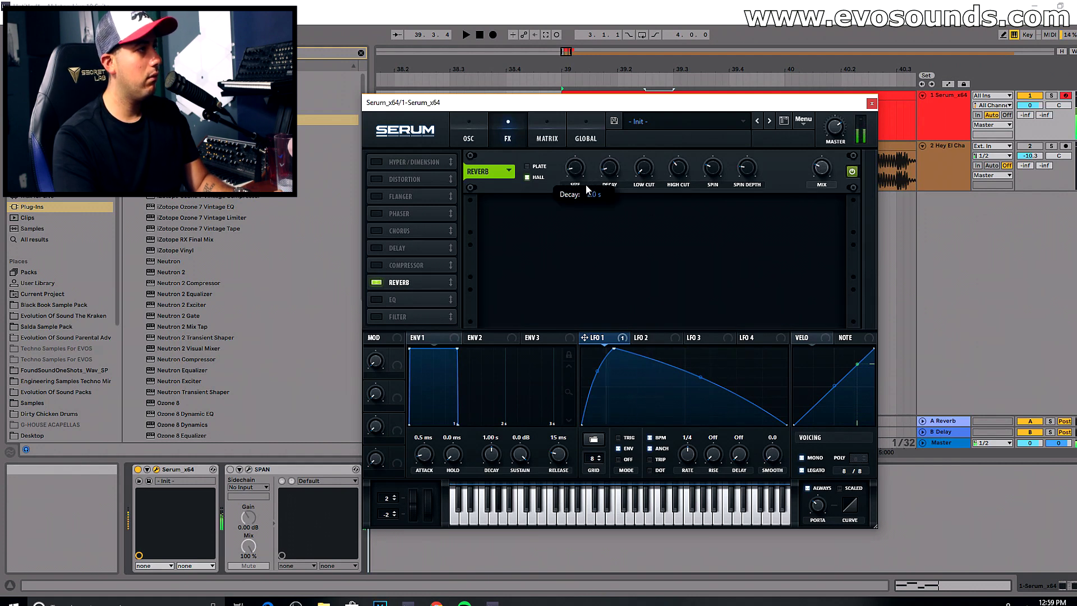
Step: Try raising oscillator A and oscillator B by one octave each, returning both to octave 0
{"action": "left_click", "coordinate": [473, 136]}
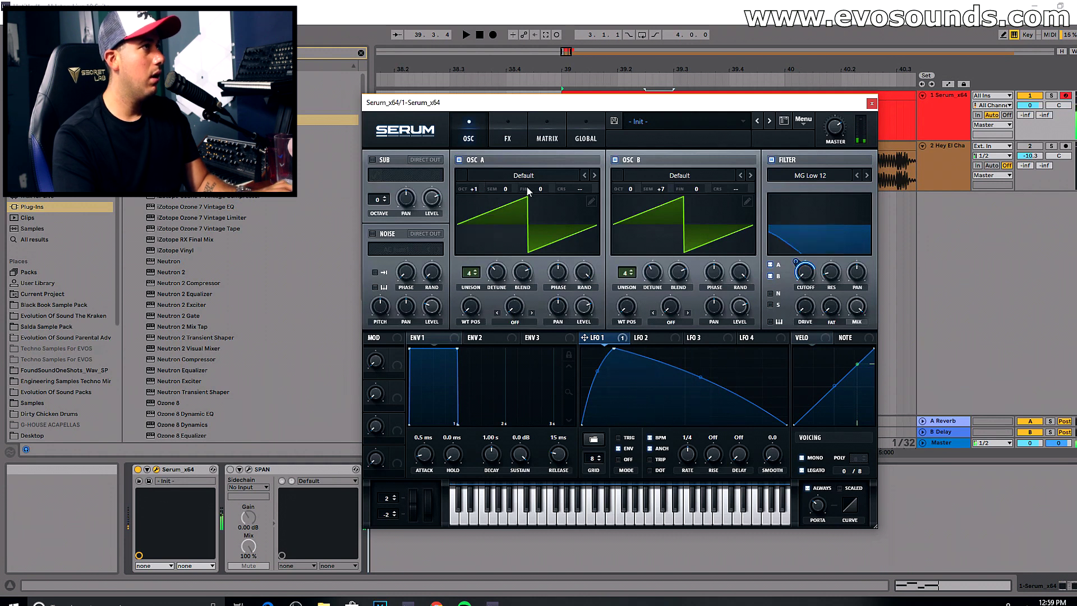
{"action": "left_click_drag", "start_coordinate": [473, 189], "coordinate": [473, 193]}
{"action": "left_click_drag", "start_coordinate": [623, 186], "coordinate": [632, 183]}
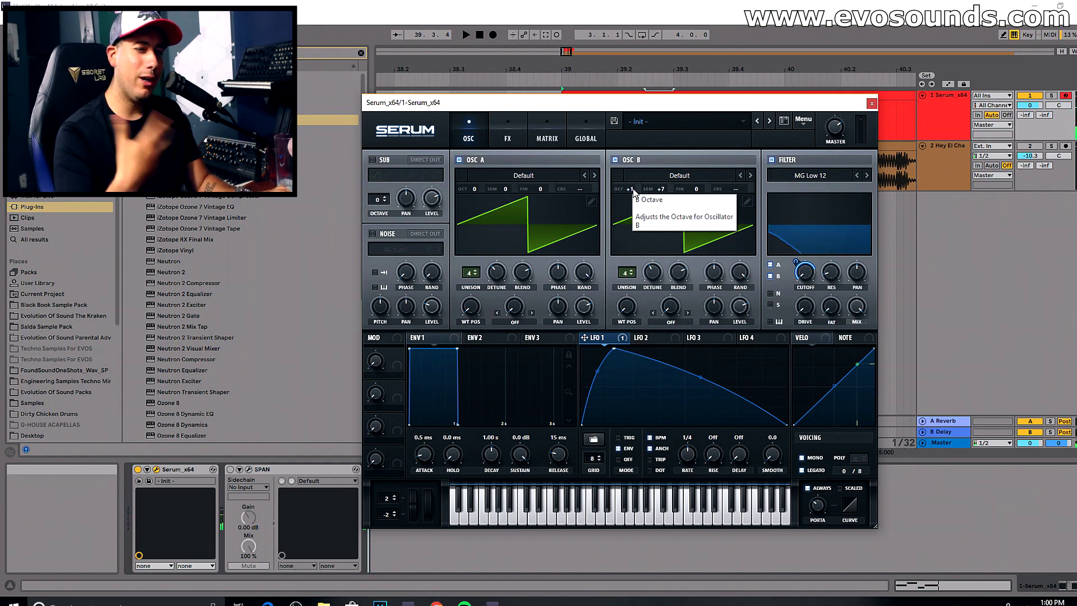
{"action": "left_click_drag", "start_coordinate": [633, 188], "coordinate": [627, 193]}
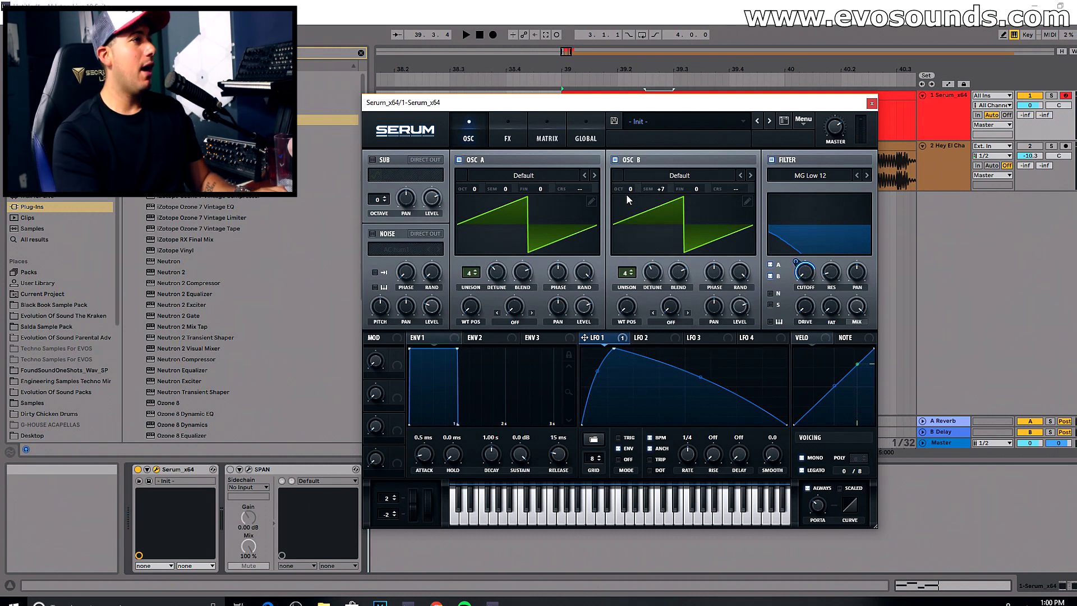
Step: Straighten LFO 1's rise and readjust its decay to a slight upward bow
{"action": "left_click_drag", "start_coordinate": [706, 382], "coordinate": [695, 395]}
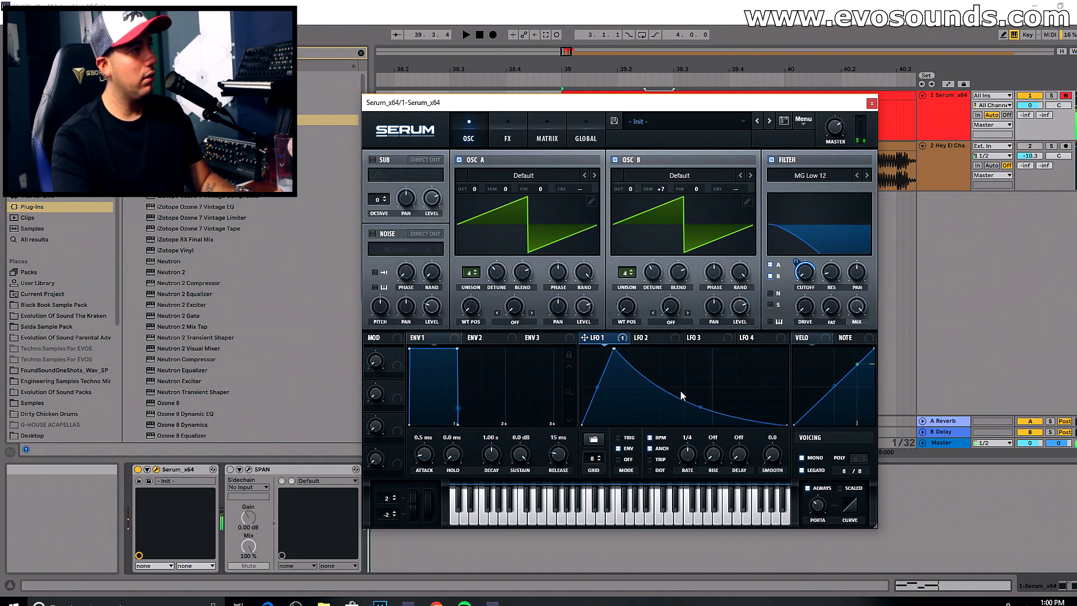
{"action": "left_click_drag", "start_coordinate": [700, 408], "coordinate": [704, 396]}
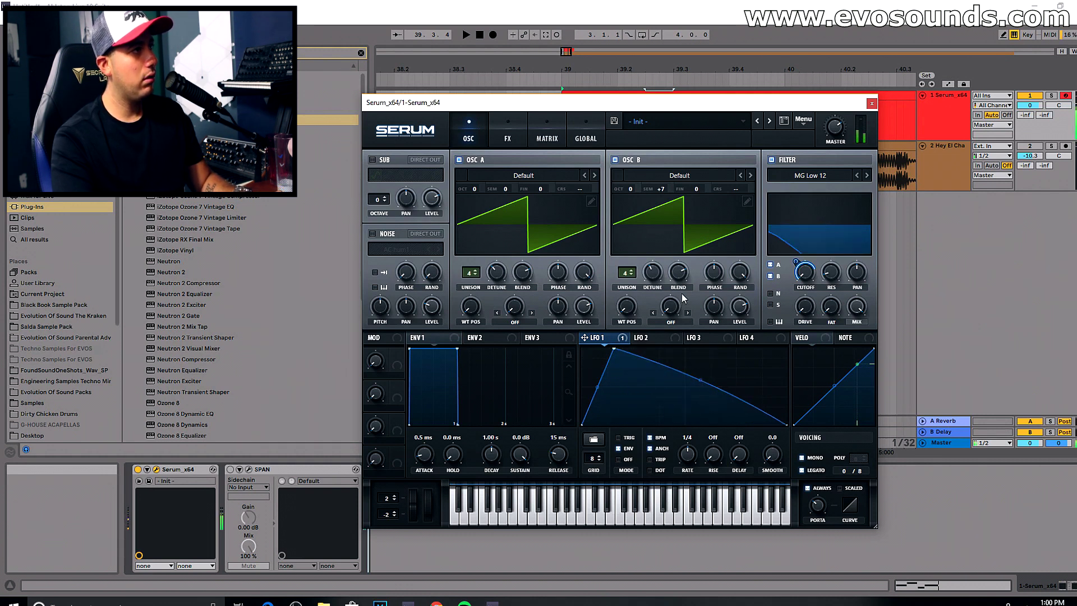
Step: Load the analog Basic Shapes wavetable into oscillator B and adjust its wavetable position
{"action": "left_click", "coordinate": [685, 176]}
{"action": "mouse_move", "coordinate": [690, 189]}
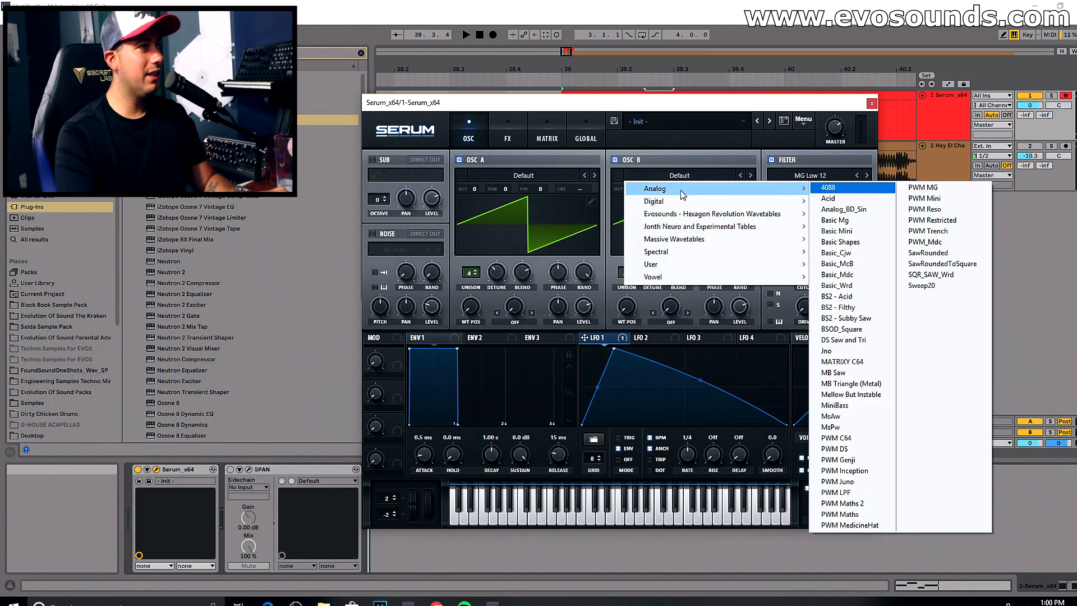
{"action": "left_click", "coordinate": [848, 247]}
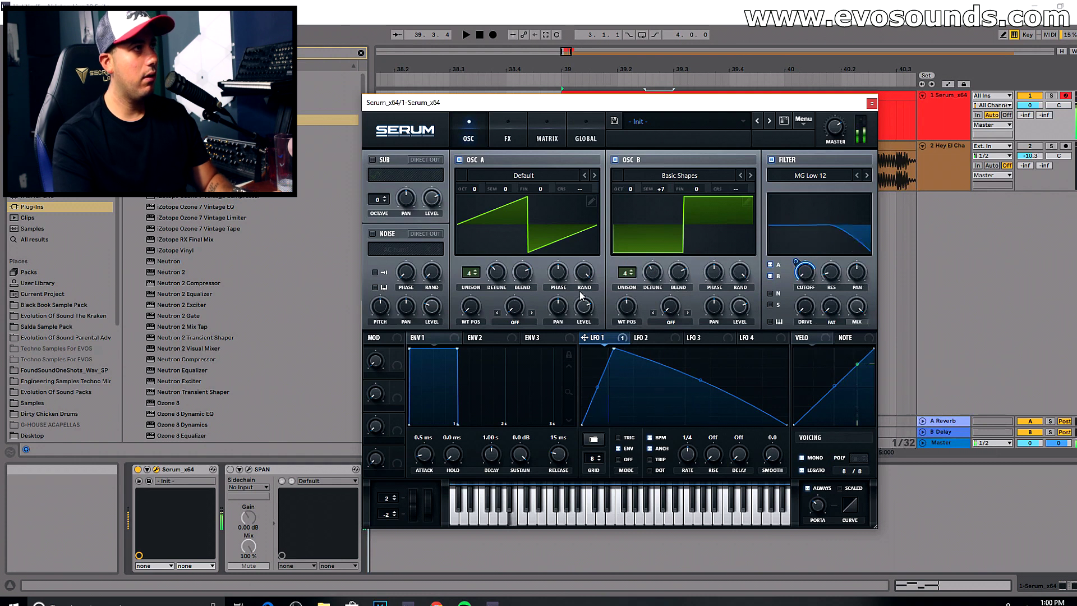
{"action": "left_click_drag", "start_coordinate": [627, 306], "coordinate": [611, 328]}
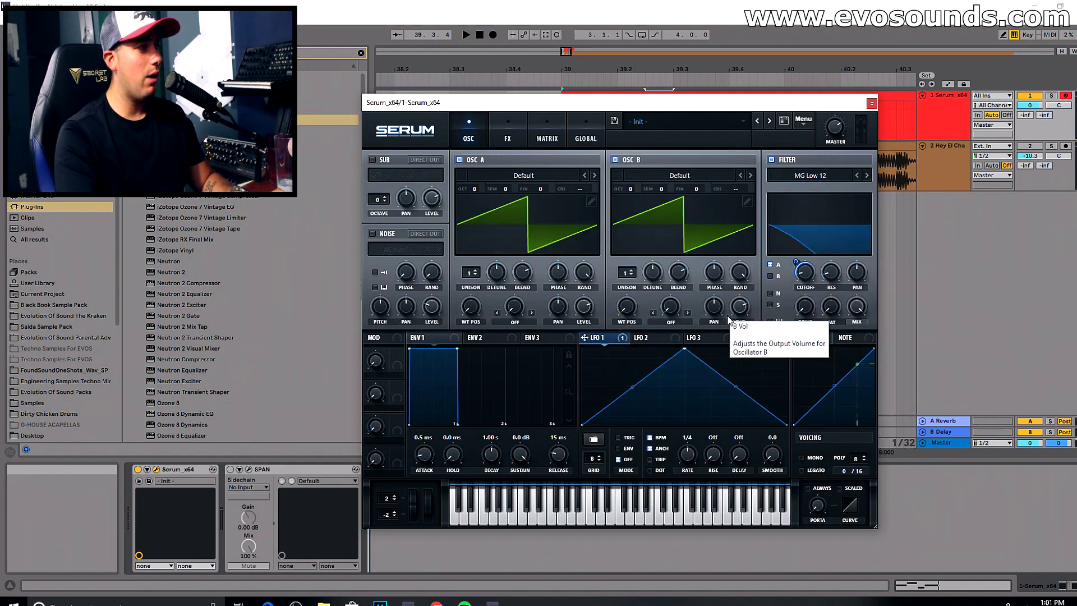
Step: Give the new patch's LFO 1 an early peak and a steep decay in envelope mode
{"action": "left_click_drag", "start_coordinate": [684, 349], "coordinate": [623, 337]}
{"action": "left_click_drag", "start_coordinate": [695, 387], "coordinate": [670, 429]}
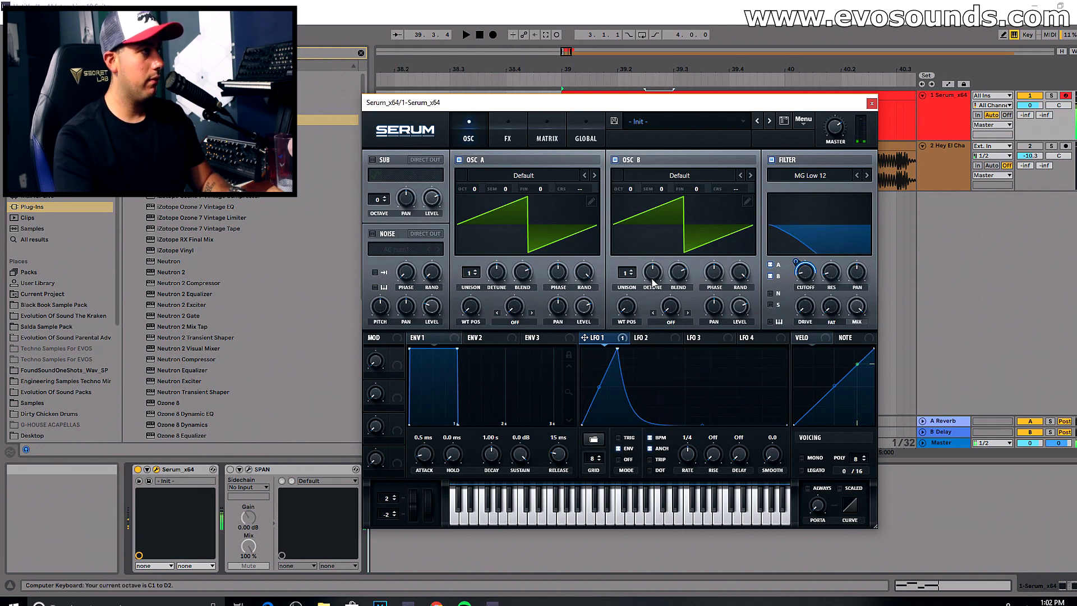
Step: Set oscillators A and B to six unison voices each
{"action": "mouse_move", "coordinate": [473, 273]}
{"action": "left_mouse_down"}
{"action": "mouse_move", "coordinate": [487, 276]}
{"action": "mouse_move", "coordinate": [475, 275]}
{"action": "left_mouse_up"}
{"action": "left_click", "coordinate": [631, 272]}
{"action": "left_click", "coordinate": [631, 272]}
{"action": "left_click", "coordinate": [631, 272]}
{"action": "left_click", "coordinate": [631, 272]}
{"action": "left_click", "coordinate": [631, 272]}
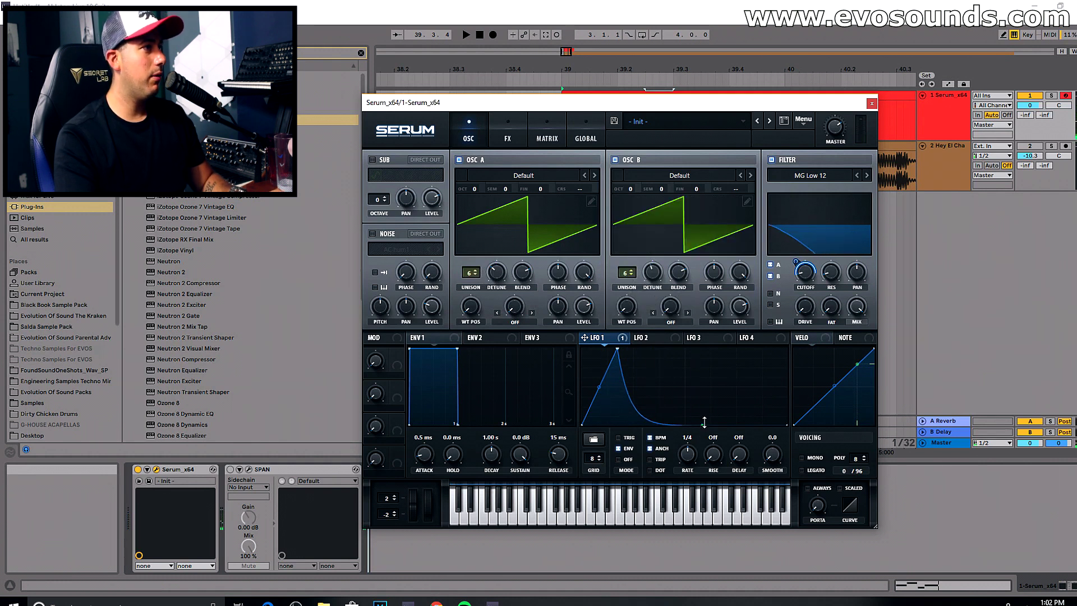
Step: Soften LFO 1's decay, adjust its filter cutoff modulation amount, and move its peak close to the middle
{"action": "left_click_drag", "start_coordinate": [704, 421], "coordinate": [704, 414]}
{"action": "left_click_drag", "start_coordinate": [794, 265], "coordinate": [804, 256]}
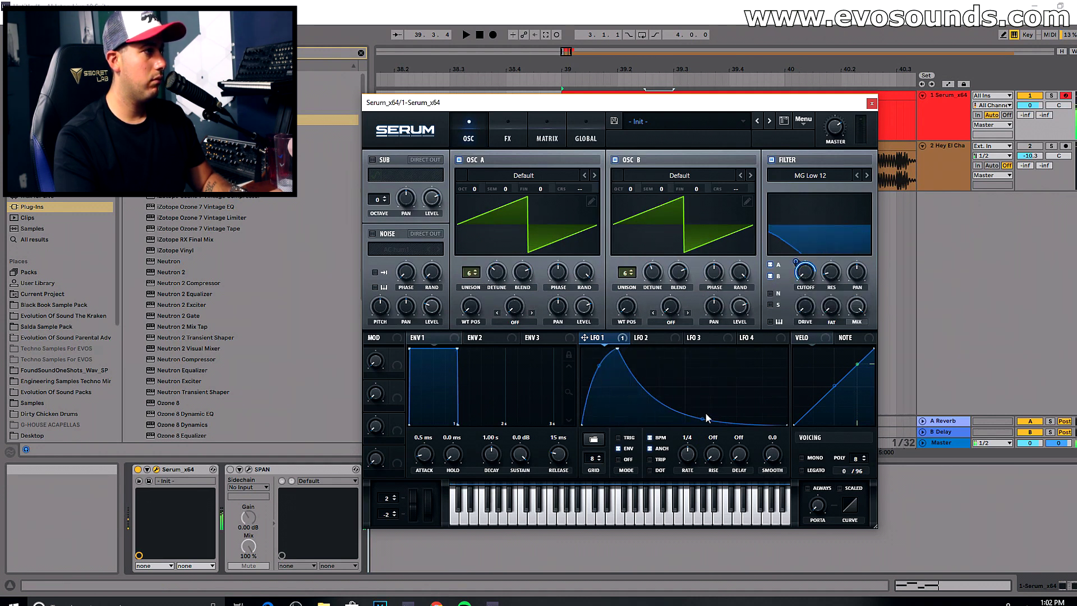
{"action": "left_click_drag", "start_coordinate": [618, 349], "coordinate": [676, 349]}
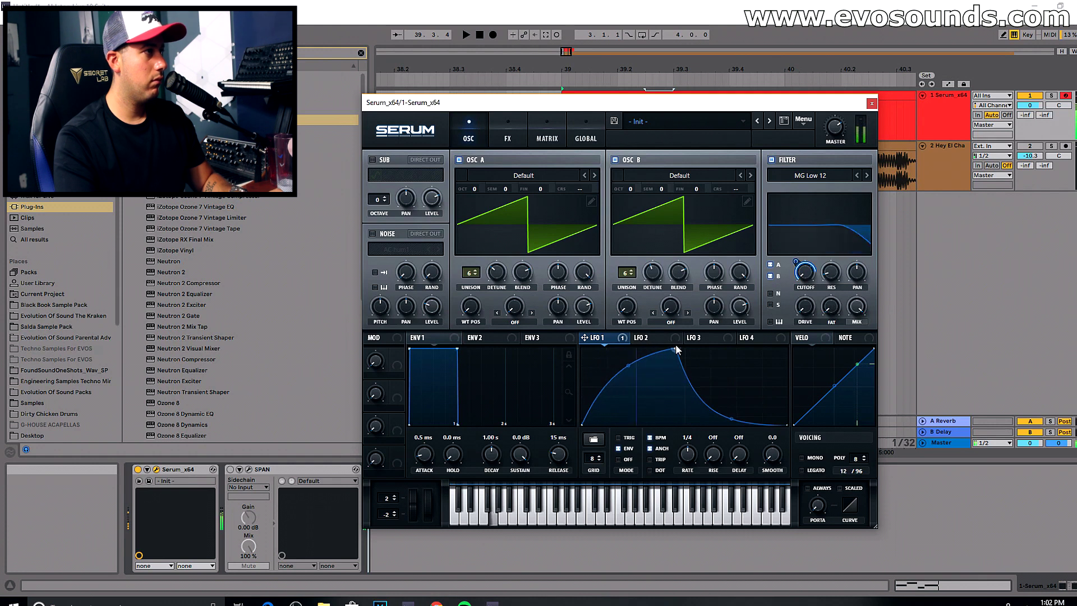
Step: Raise oscillator B by 7 semitones and give the MG Low 24 filter more LFO 1 cutoff modulation
{"action": "left_click_drag", "start_coordinate": [661, 189], "coordinate": [681, 163]}
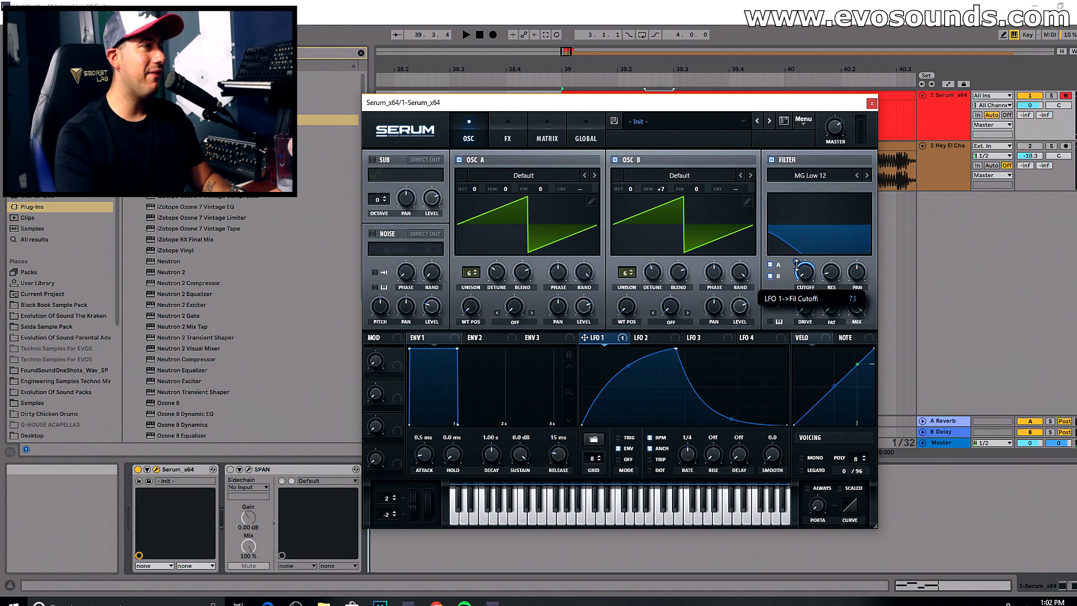
{"action": "left_click_drag", "start_coordinate": [797, 264], "coordinate": [798, 258]}
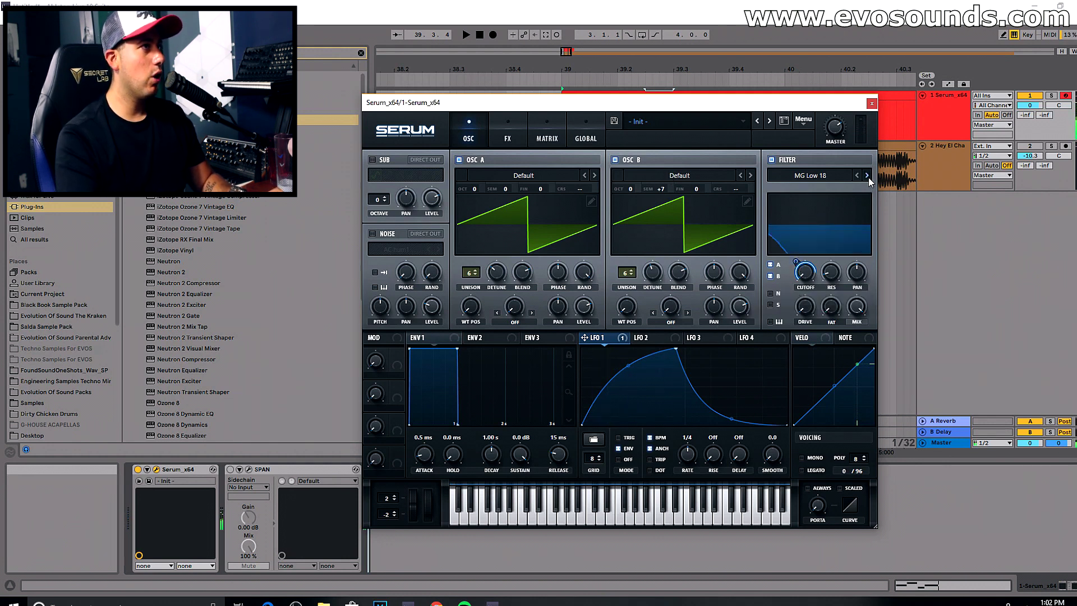
Step: Enable the EQ effect with its low band set to a low-cut shape, and return to the oscillator settings
{"action": "left_click", "coordinate": [507, 135]}
{"action": "left_click", "coordinate": [377, 300]}
{"action": "left_click", "coordinate": [627, 183]}
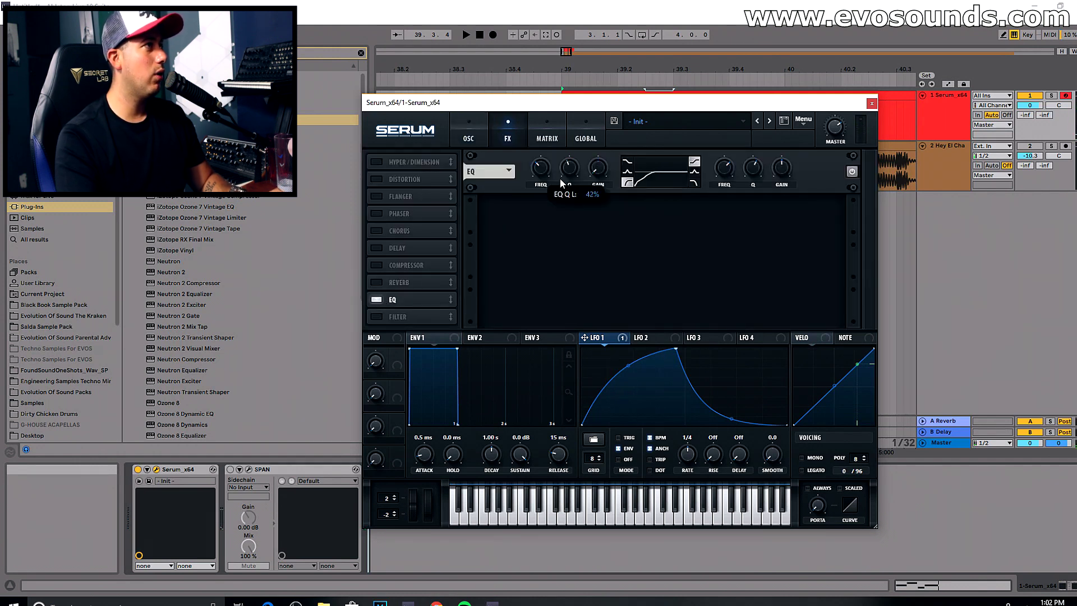
{"action": "left_click", "coordinate": [469, 135]}
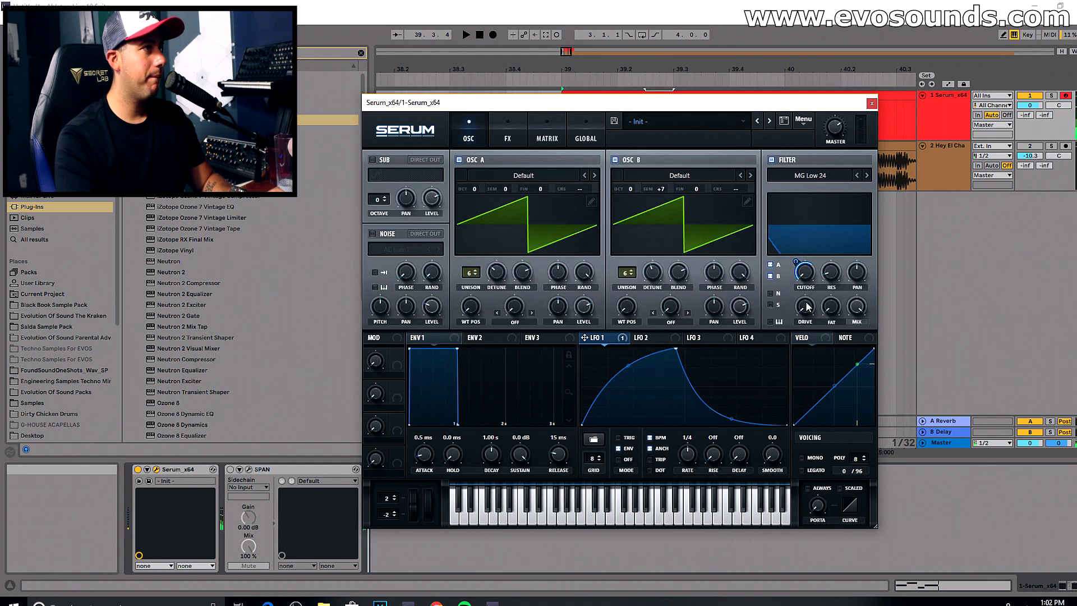
Step: Reset oscillator B's semitone shift to 0 and reduce both oscillators to one unison voice
{"action": "mouse_move", "coordinate": [801, 262]}
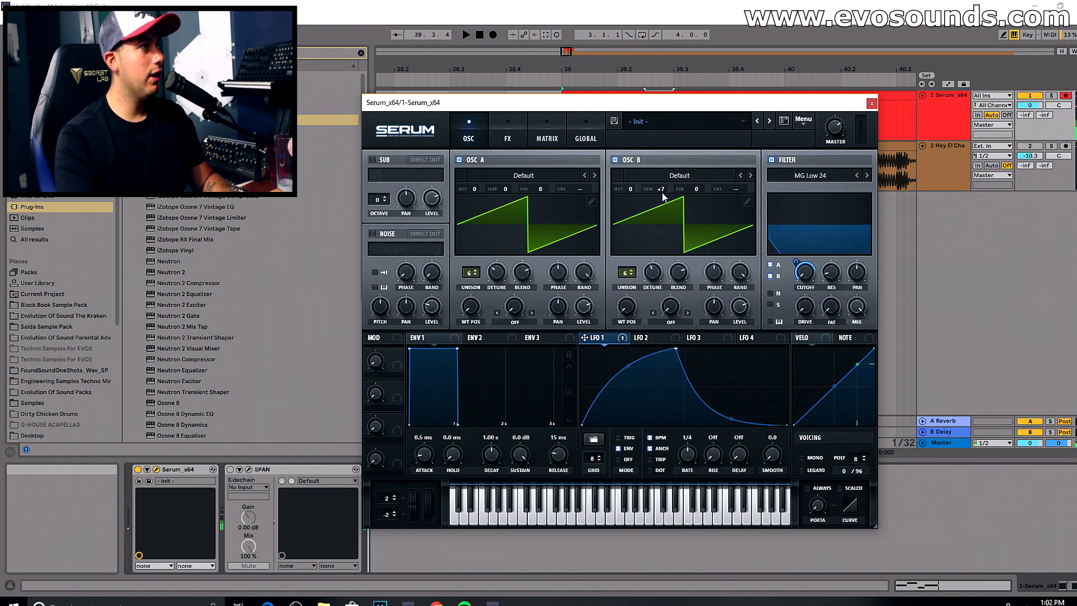
{"action": "left_click_drag", "start_coordinate": [655, 217], "coordinate": [655, 220]}
{"action": "double_click", "coordinate": [626, 272]}
{"action": "double_click", "coordinate": [471, 272]}
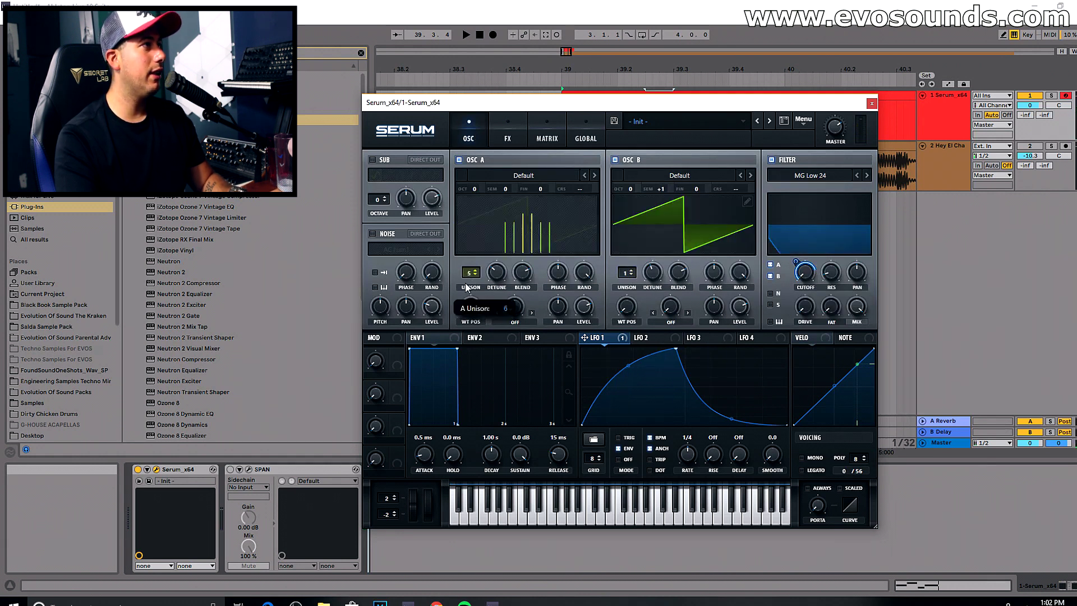
Step: Set oscillator B's fine tuning to 38
{"action": "left_click_drag", "start_coordinate": [696, 189], "coordinate": [655, 193]}
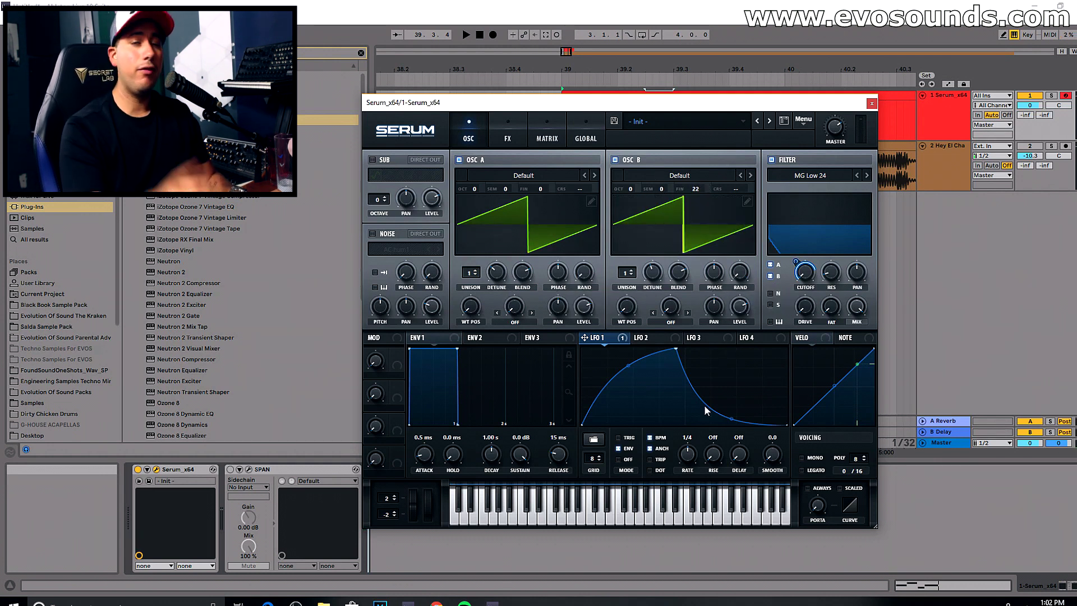
{"action": "left_click_drag", "start_coordinate": [696, 189], "coordinate": [708, 191]}
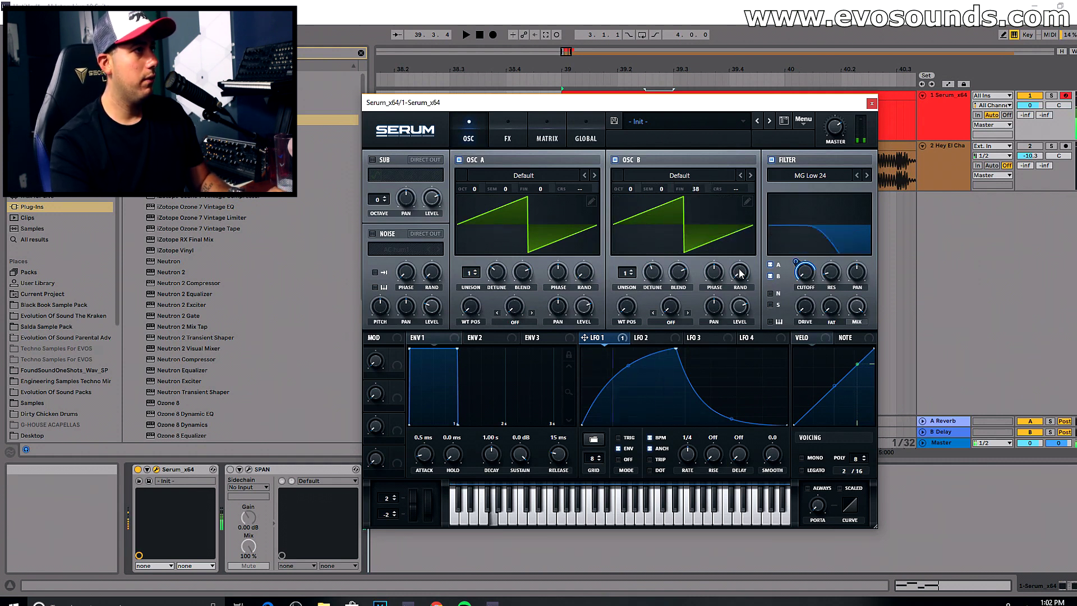
Step: Set oscillator A's fine tuning to -13, with 6 unison voices on A, 9 on B, and LFO 1 modulating both detune amounts
{"action": "mouse_move", "coordinate": [797, 264]}
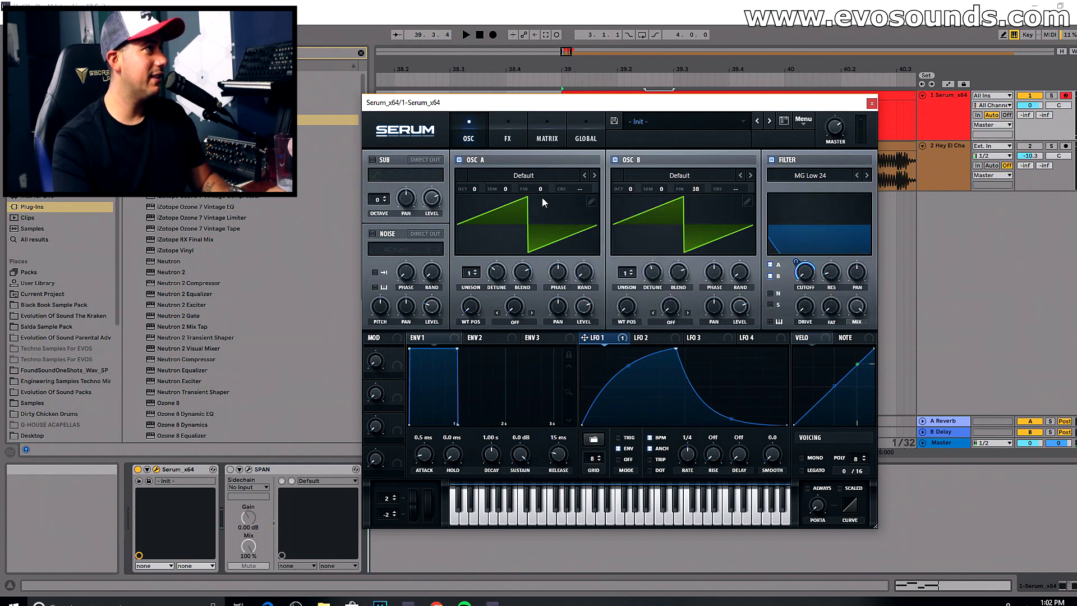
{"action": "left_click_drag", "start_coordinate": [538, 196], "coordinate": [539, 196]}
{"action": "key", "text": "x"}
{"action": "key", "text": "x"}
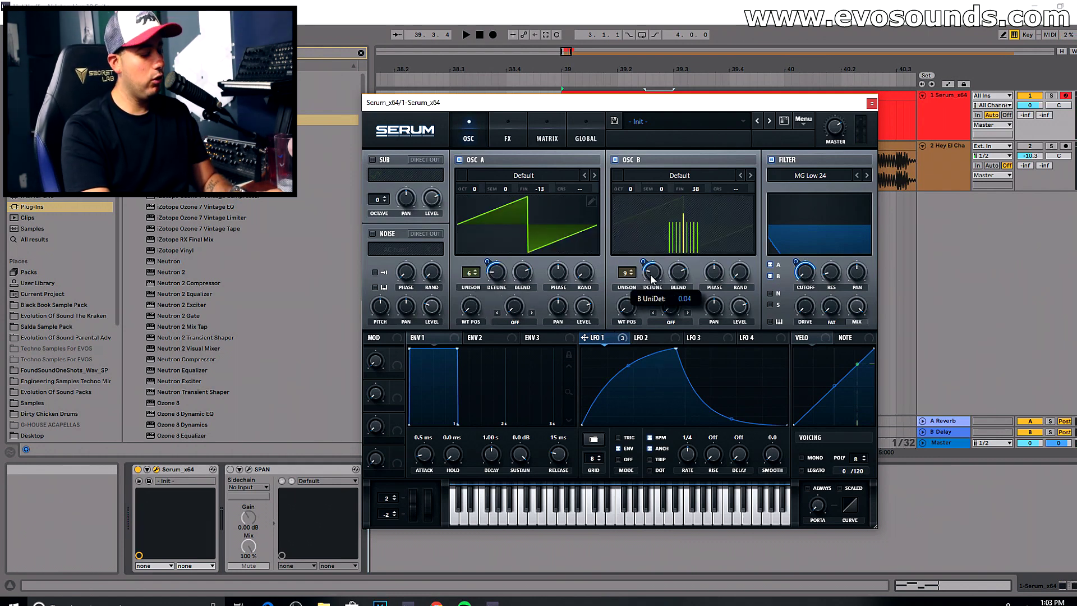
{"action": "mouse_move", "coordinate": [797, 259]}
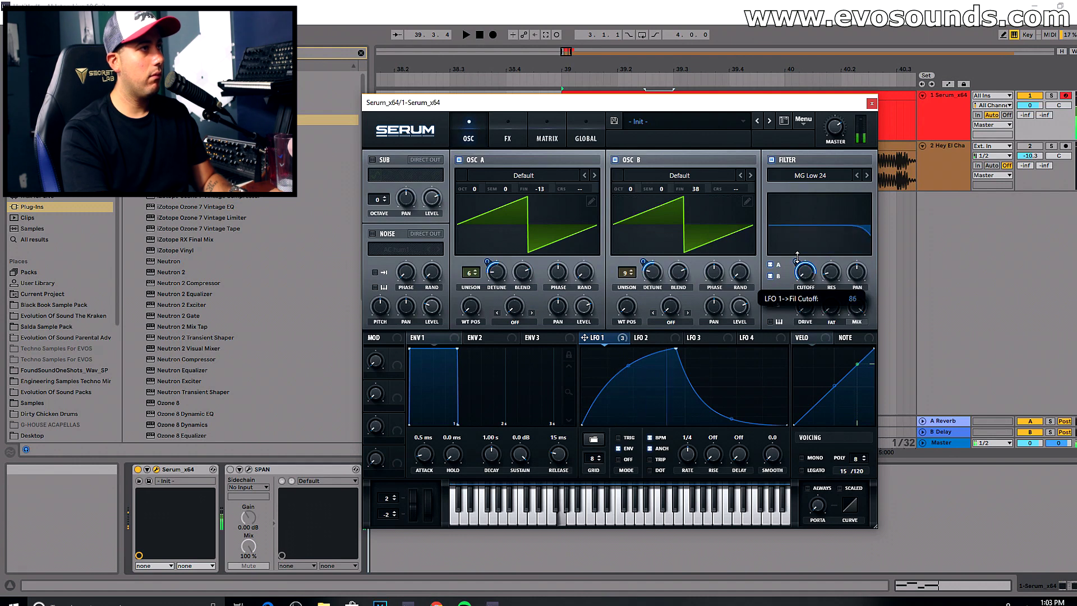
Step: Move LFO 1's peak slightly to the right with a straighter rise, and enable the Reverb effect alongside the EQ
{"action": "left_click", "coordinate": [508, 134]}
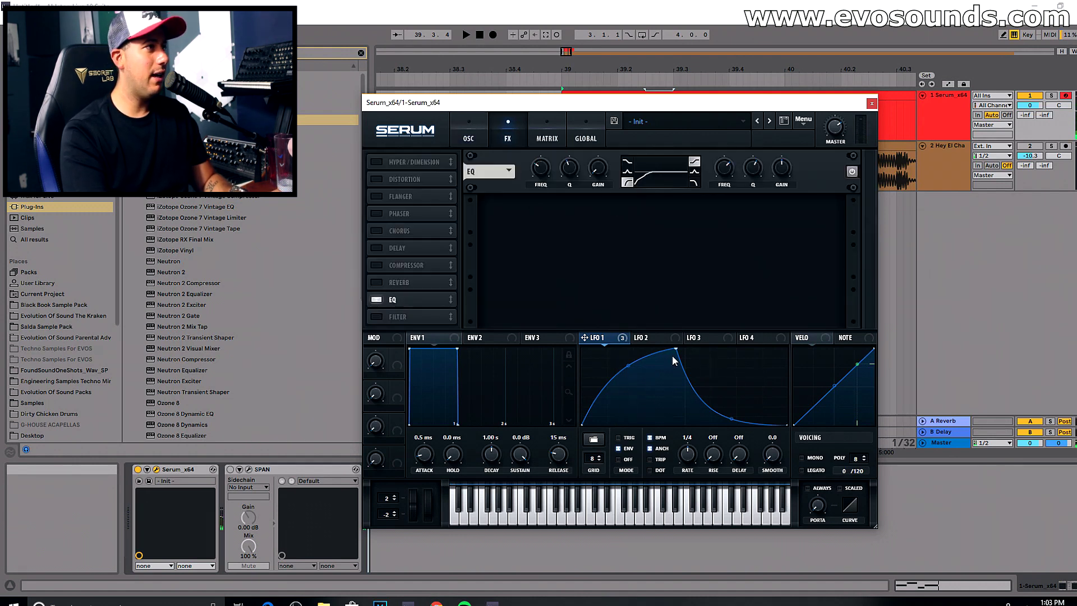
{"action": "left_click_drag", "start_coordinate": [676, 350], "coordinate": [689, 338]}
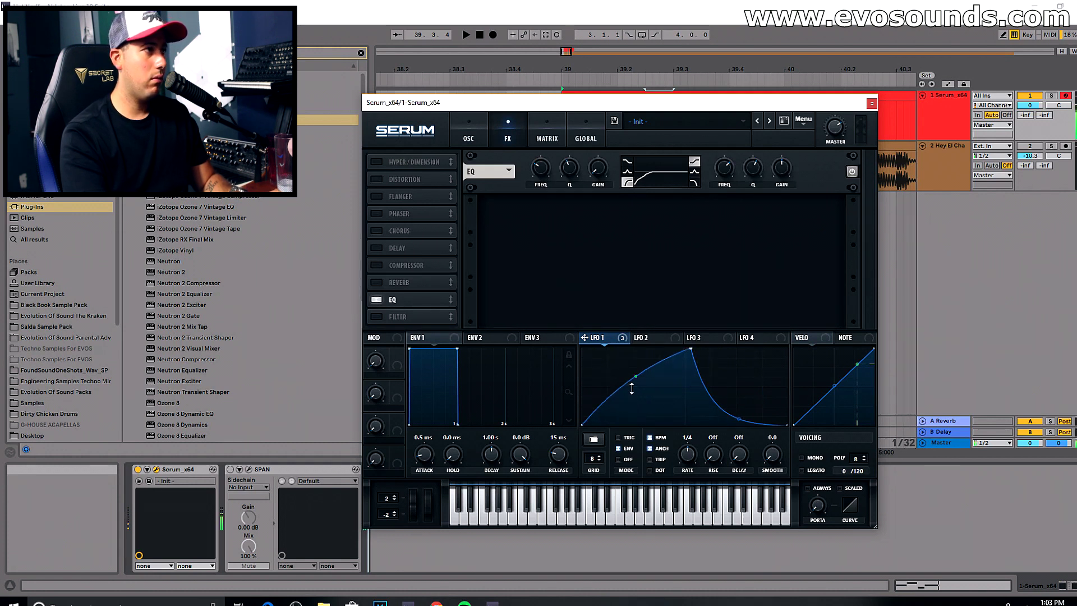
{"action": "left_click", "coordinate": [394, 282]}
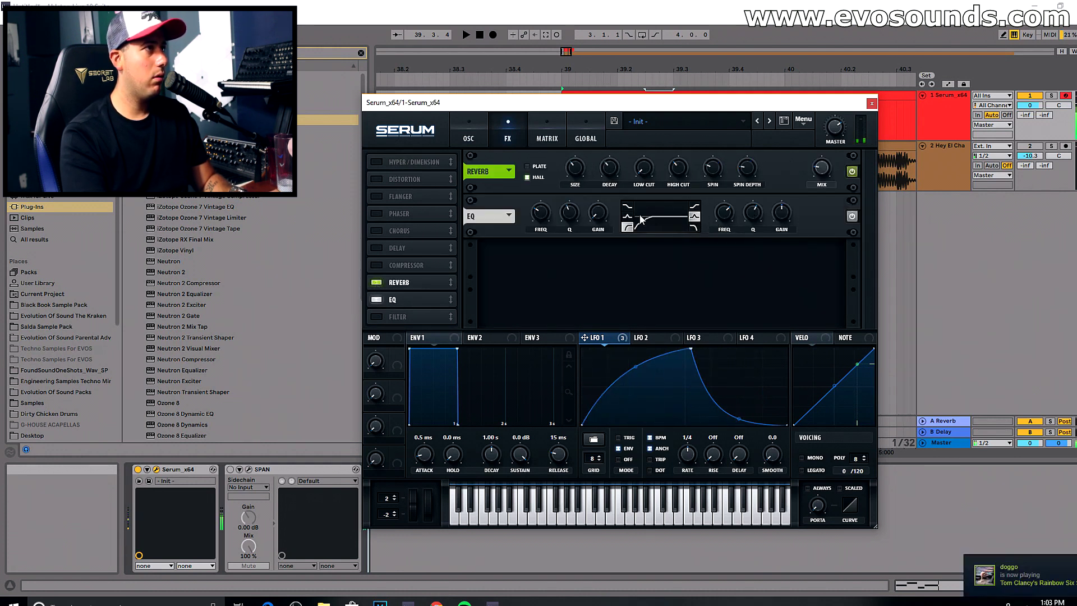